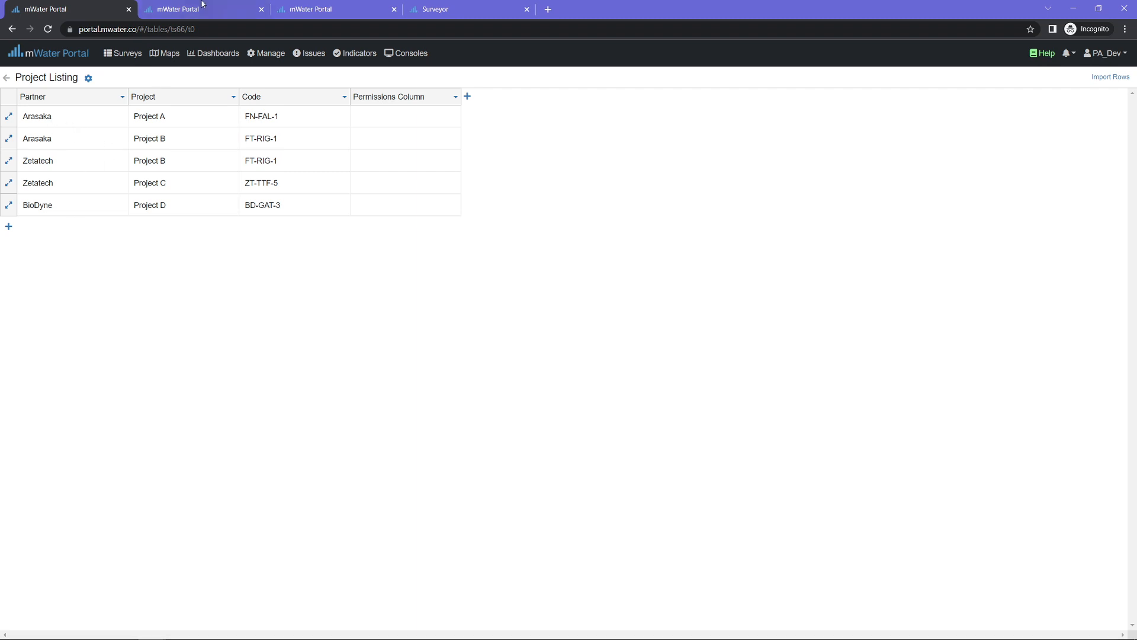
Test the partner and project question in the Project Selection Survey, choosing partner Arasaka and Project A and checking the project choices.
key("ctrl+Tab")
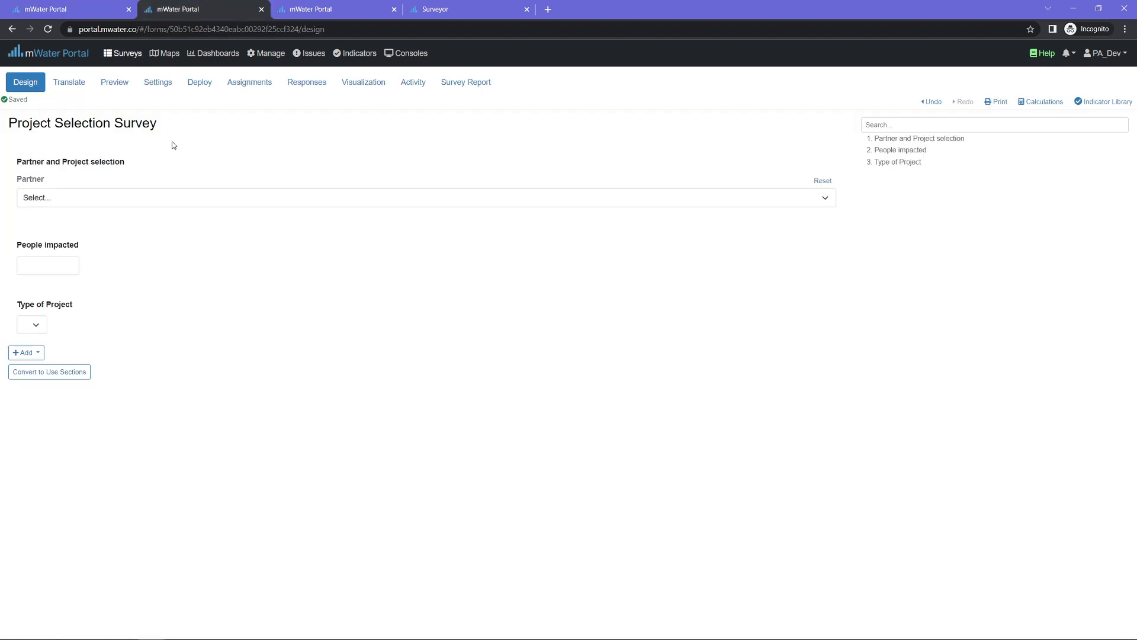
left_click(158, 200)
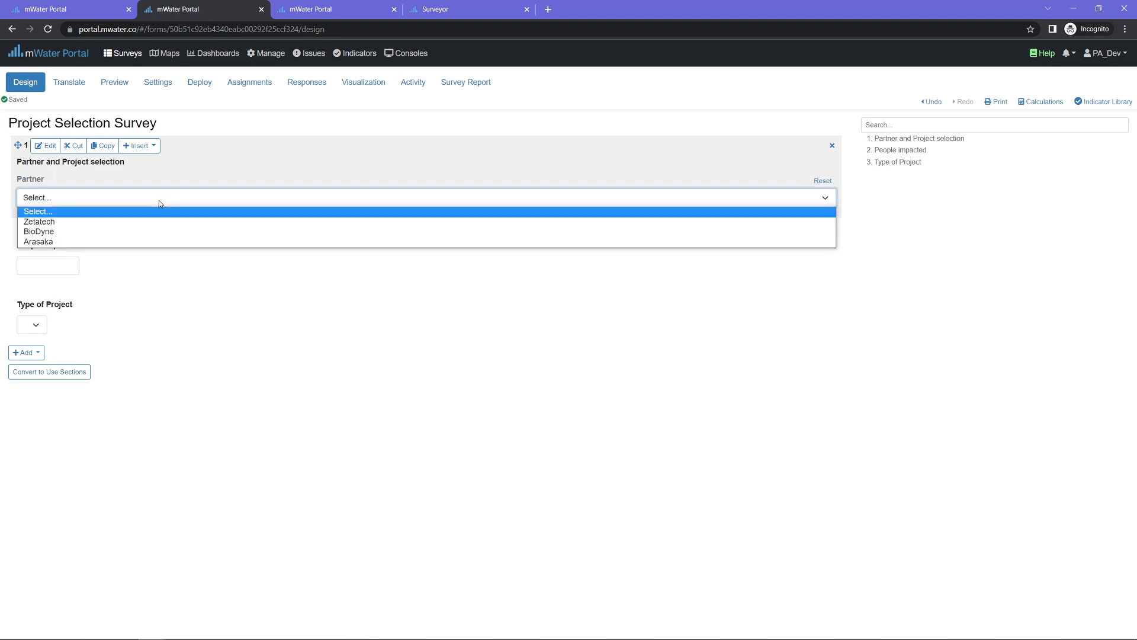
left_click(157, 196)
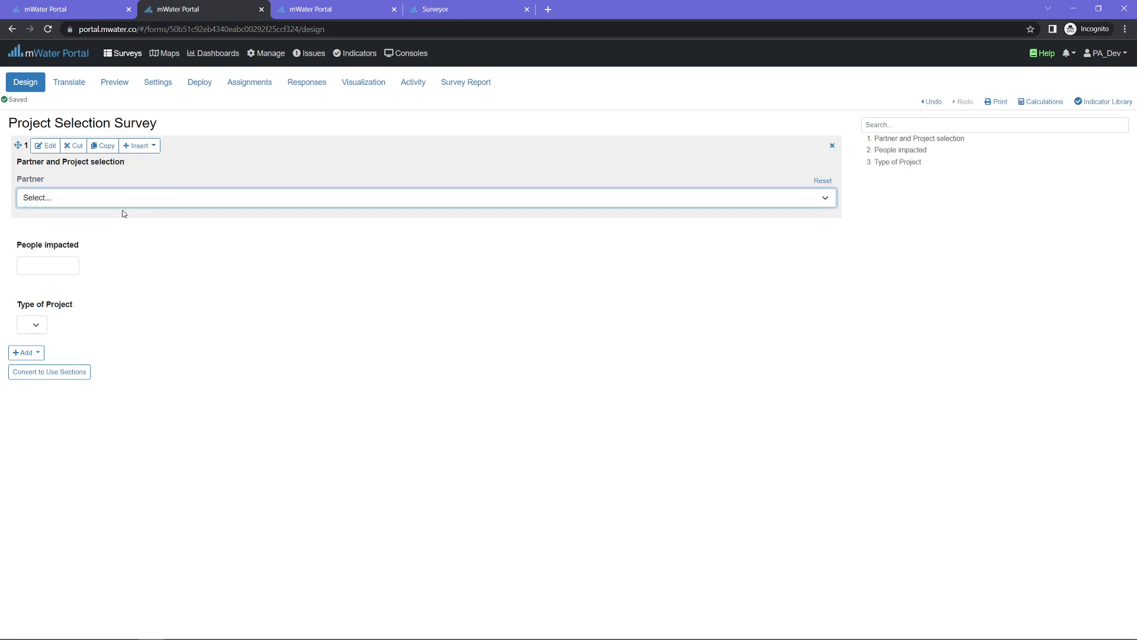
left_click(104, 204)
left_click(92, 242)
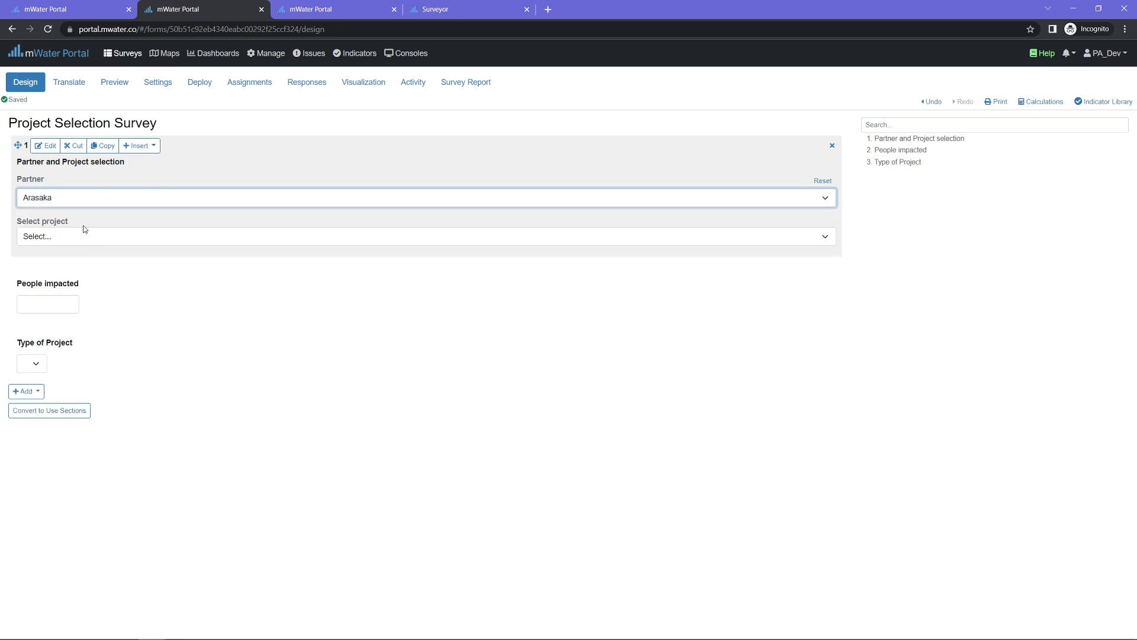
left_click(93, 236)
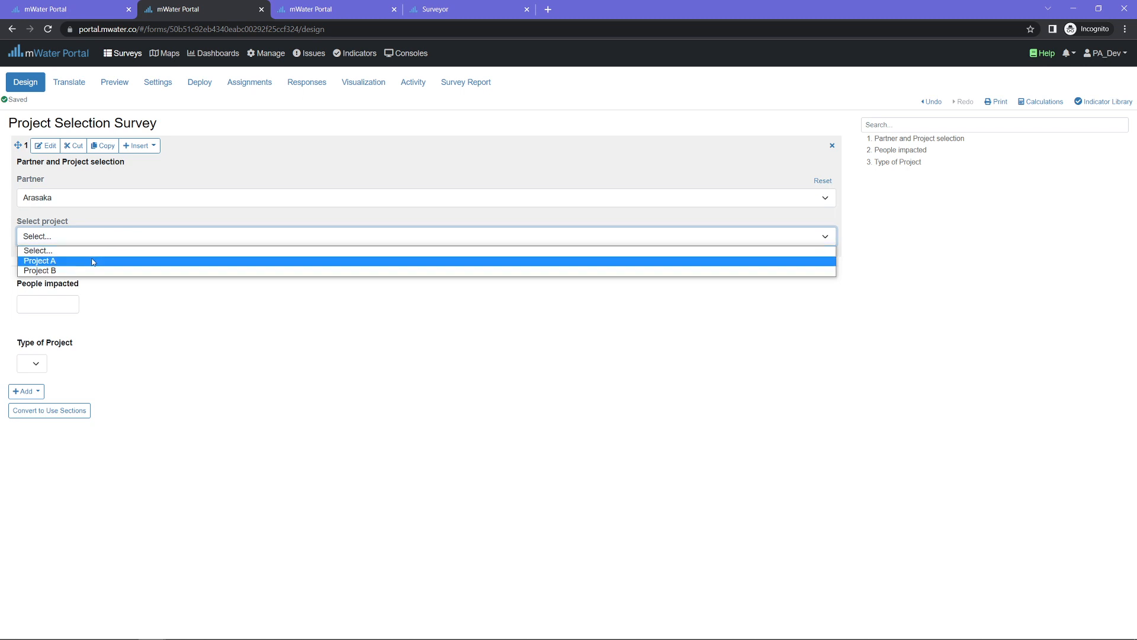
left_click(93, 262)
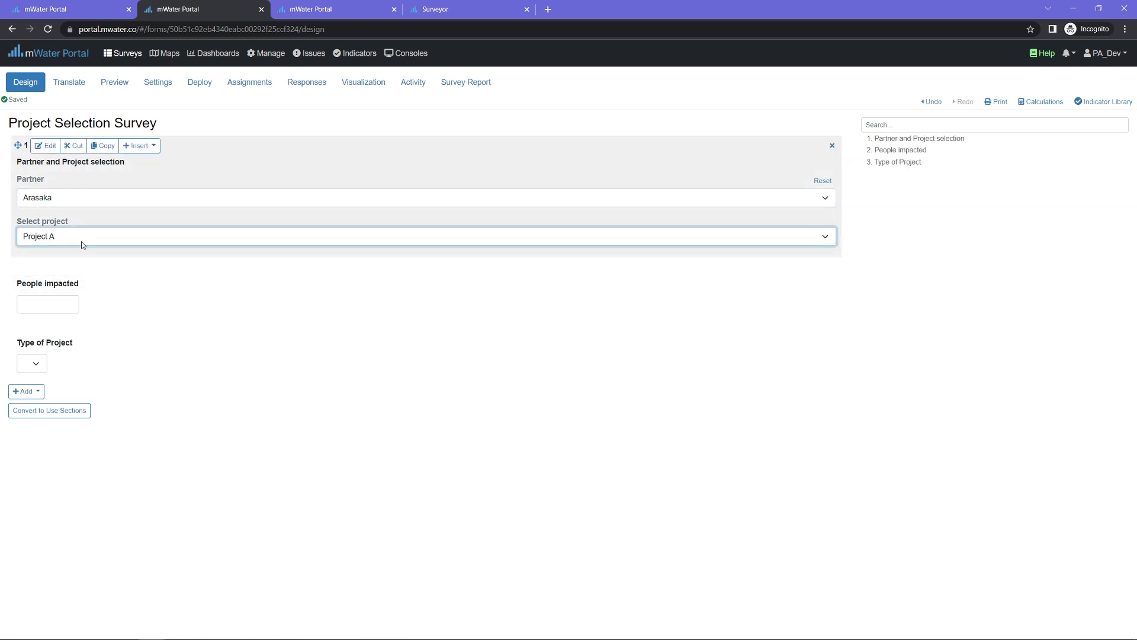
left_click(81, 243)
left_click(76, 269)
Examine the Row Permission Example workspace's access settings and table-adding options, then return to its Project Listing table.
left_click(77, 9)
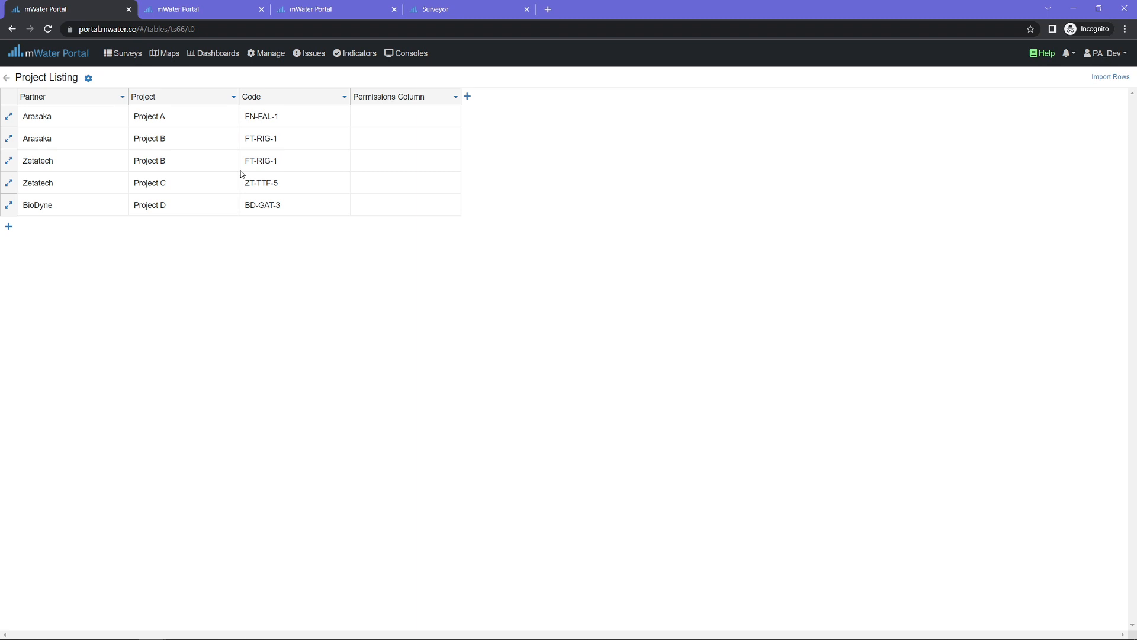
left_click(7, 83)
left_click_drag(1134, 163, 1001, 601)
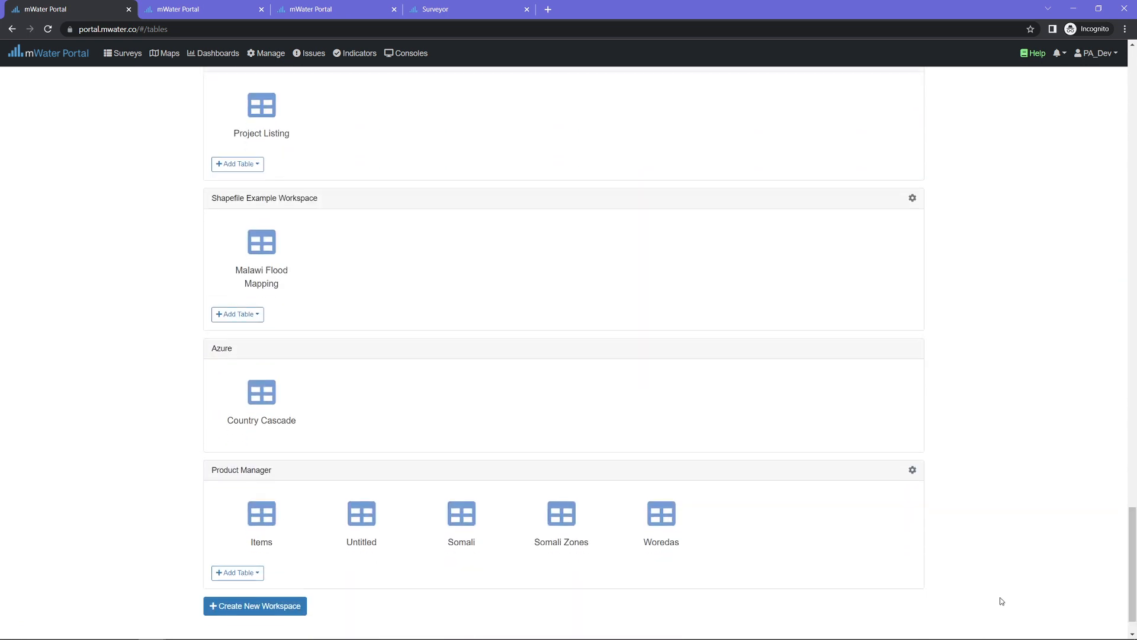
scroll(327, 336, "up", 4)
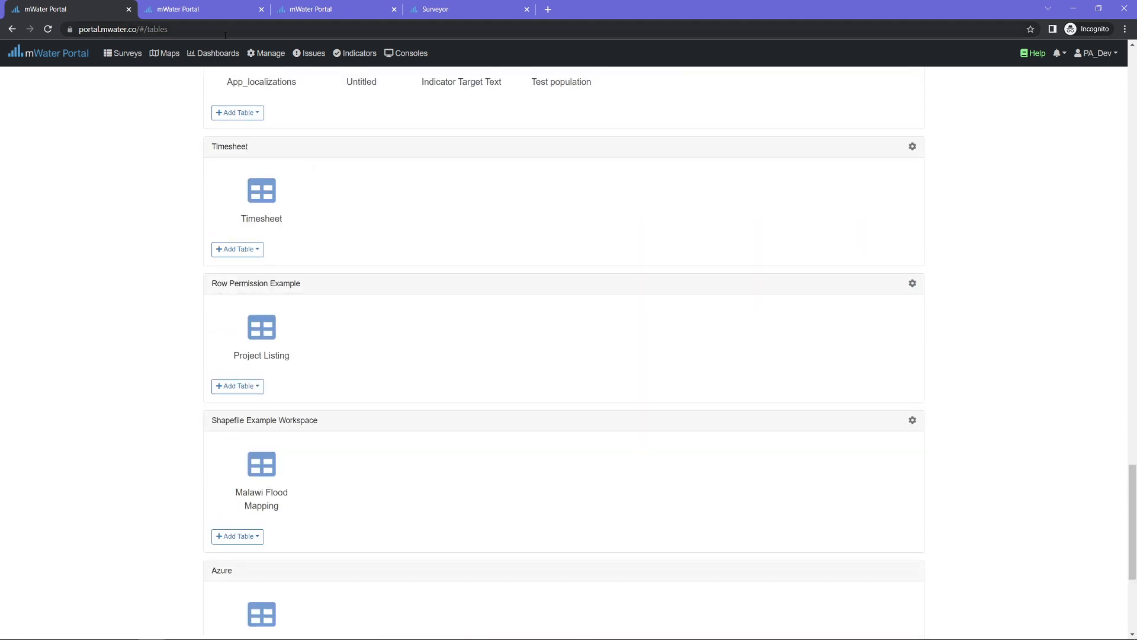
double_click(183, 29)
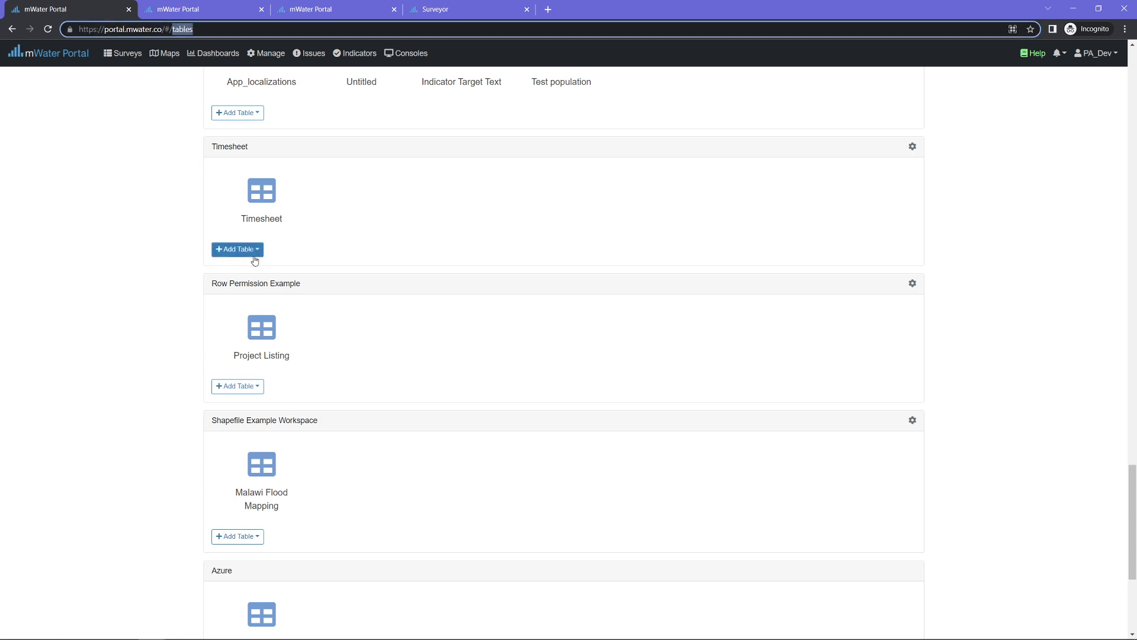
left_click(913, 283)
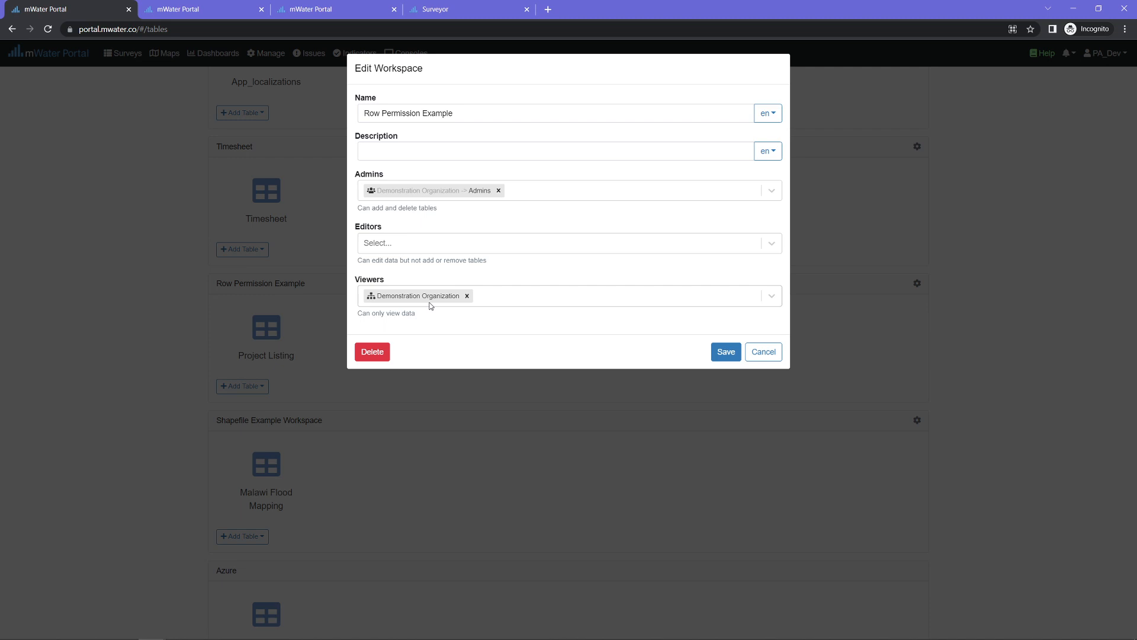
left_click(723, 351)
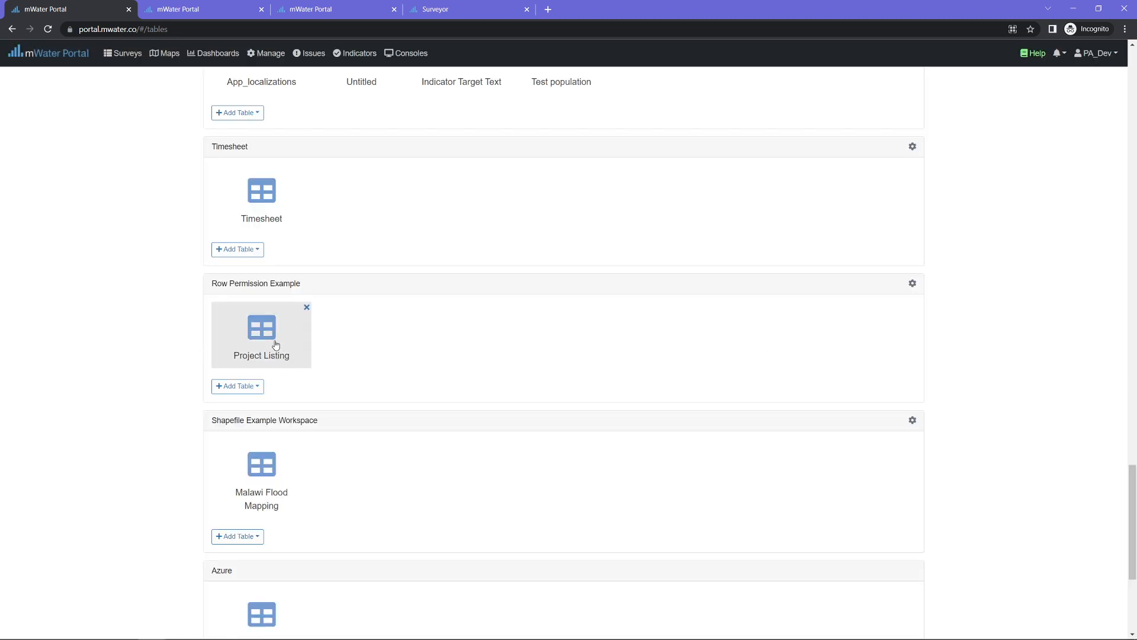
left_click(256, 385)
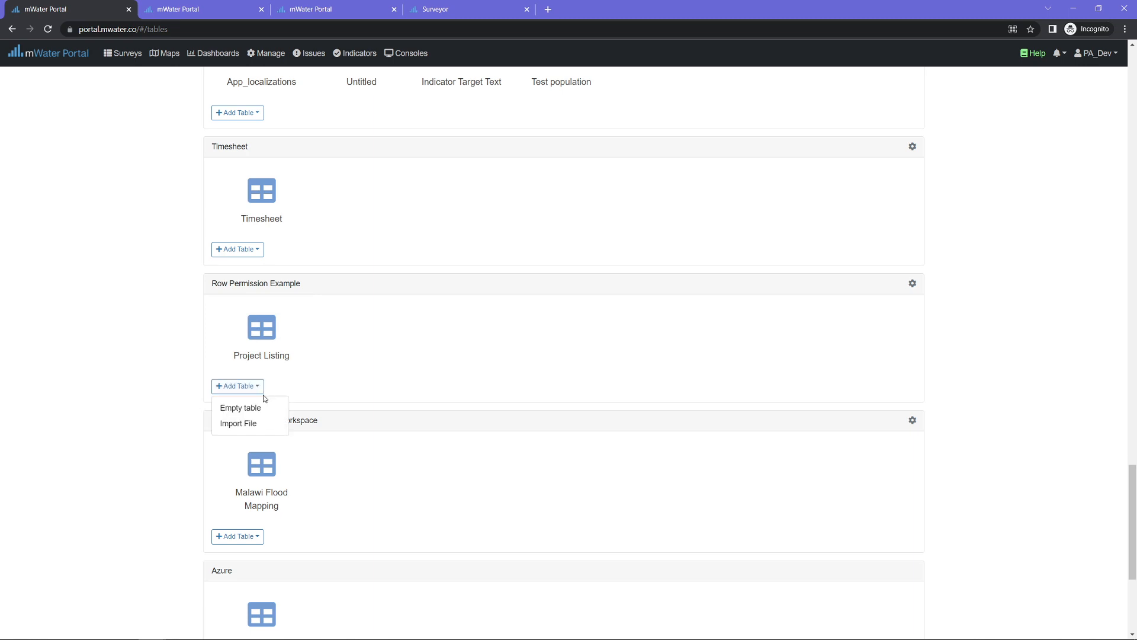
left_click(268, 356)
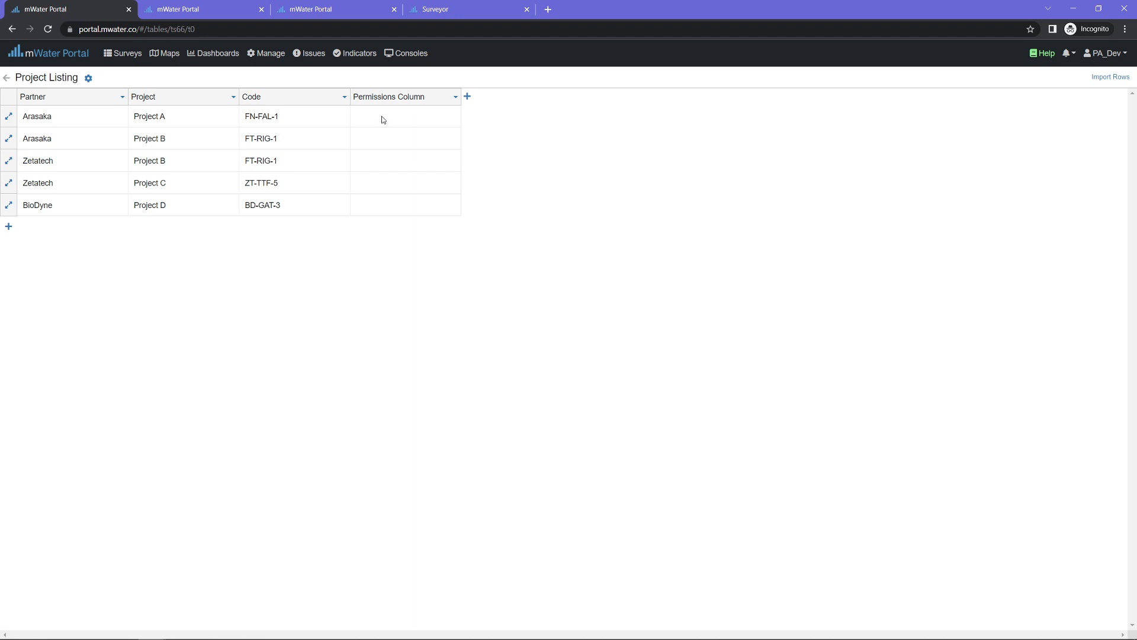
Examine the Demonstration Organization's branch hierarchy and the teams of its Arasaka branch under Country C.
left_click(322, 9)
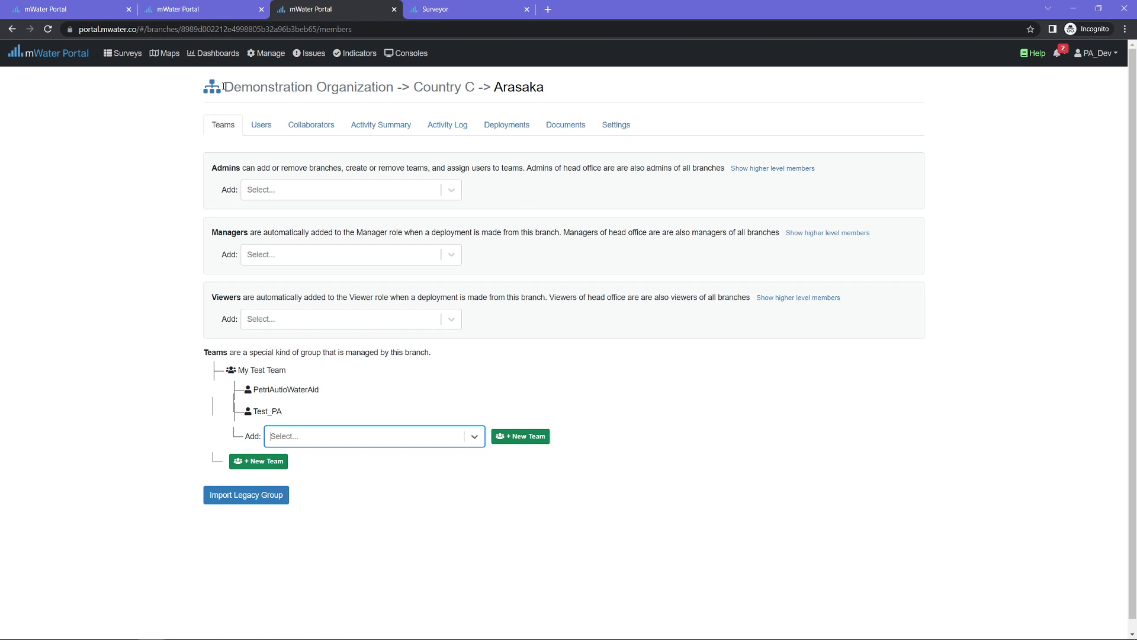
left_click(225, 87)
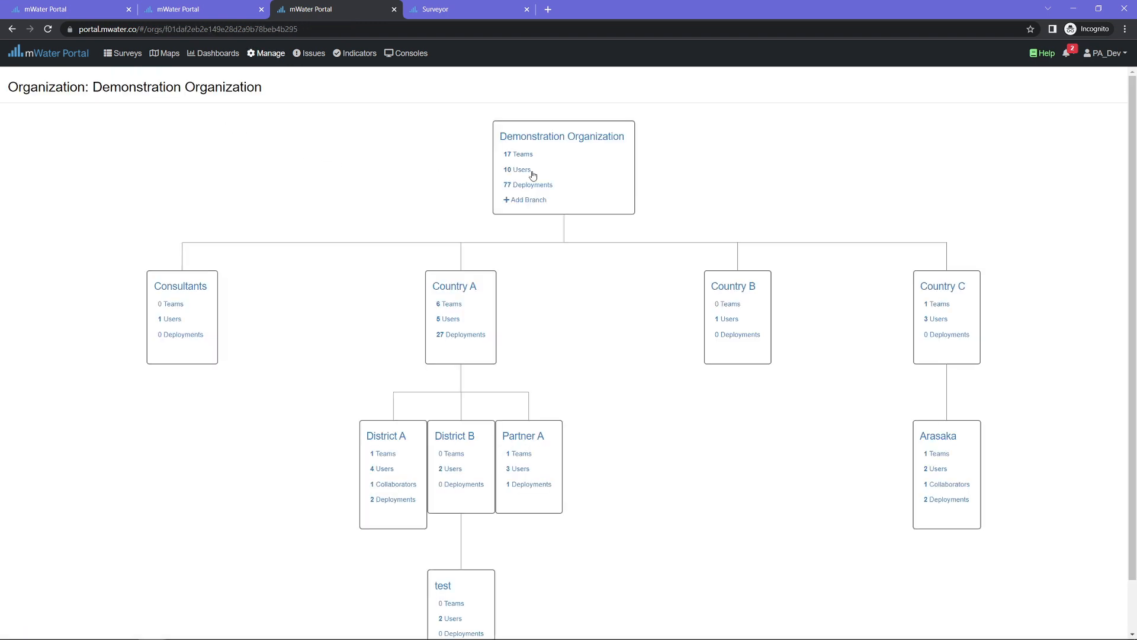
mouse_move(929, 437)
left_click(949, 439)
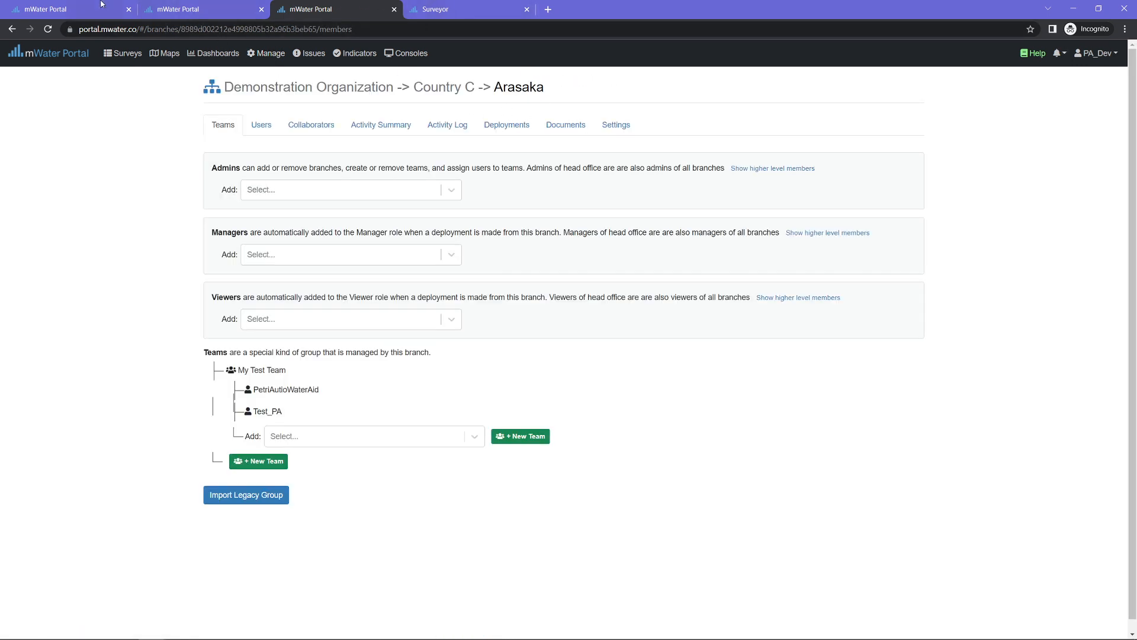
Set the Permissions Column of Arasaka's Project A row to Demonstration Organization -> Country C -> Arasaka, and widen the column to fit.
left_click(178, 8)
left_click(54, 8)
left_click(399, 122)
left_click(399, 116)
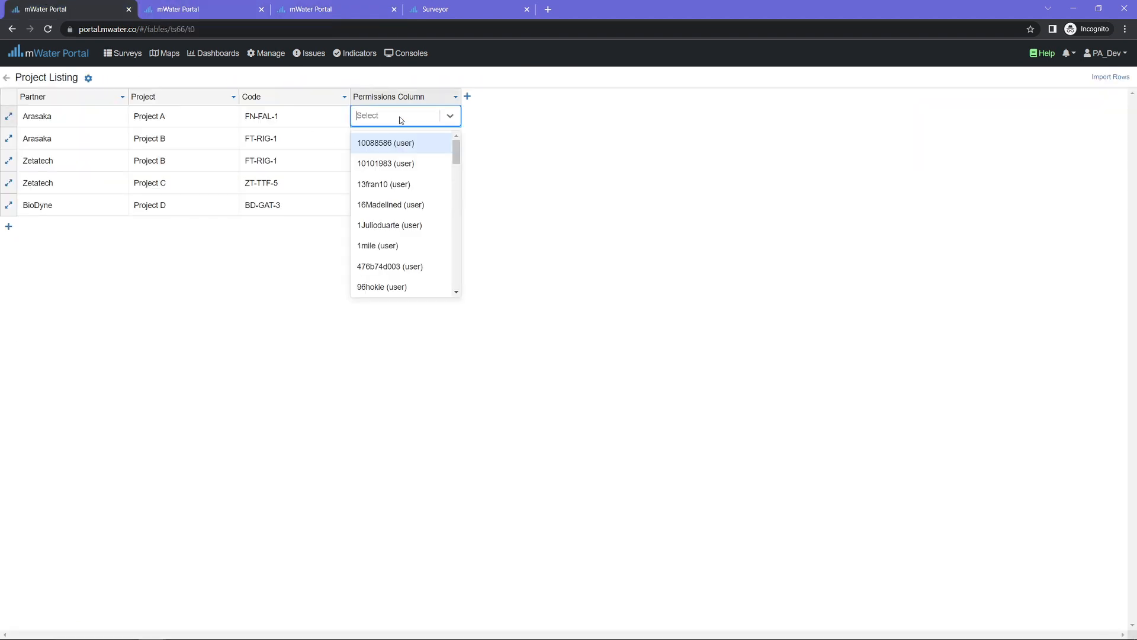
type("demons")
type("tration organization -")
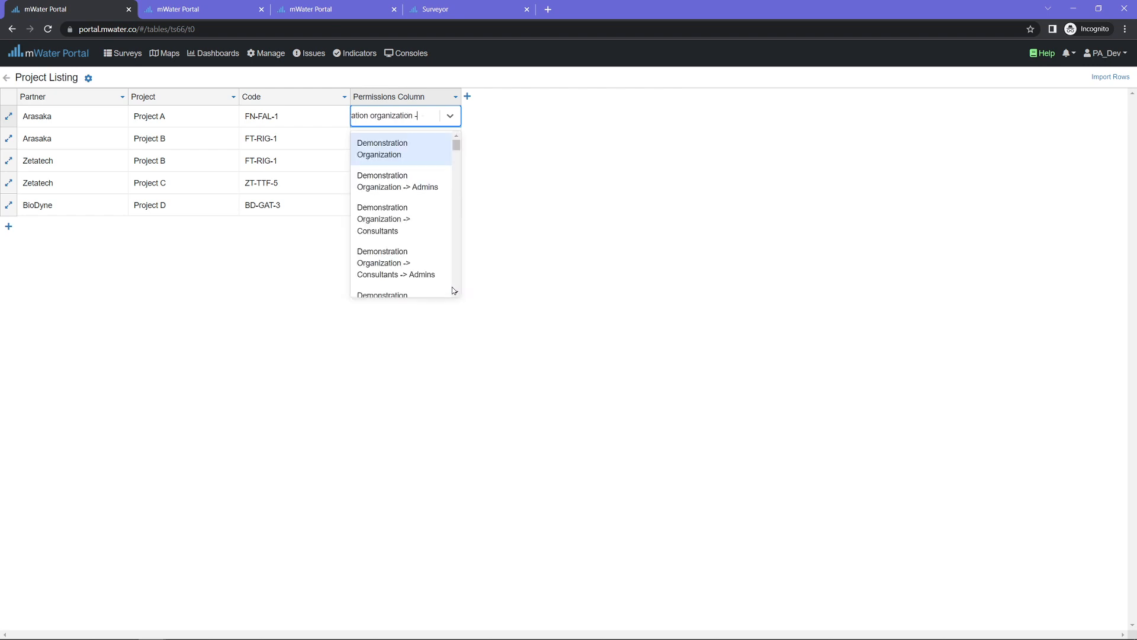
type("> country C")
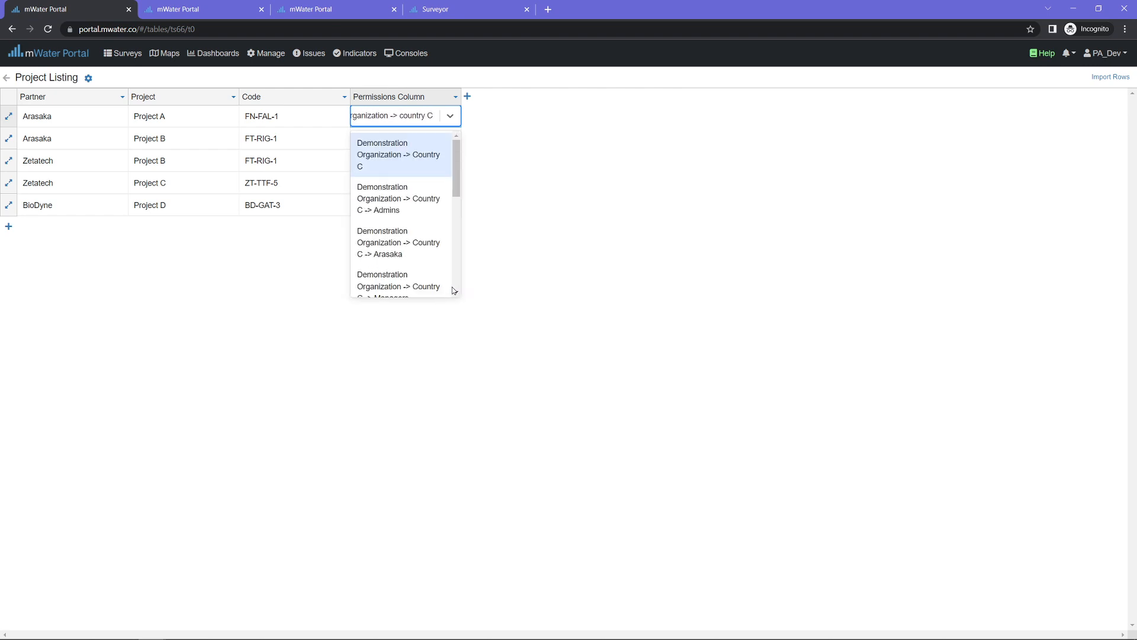
left_click(412, 244)
left_click(388, 159)
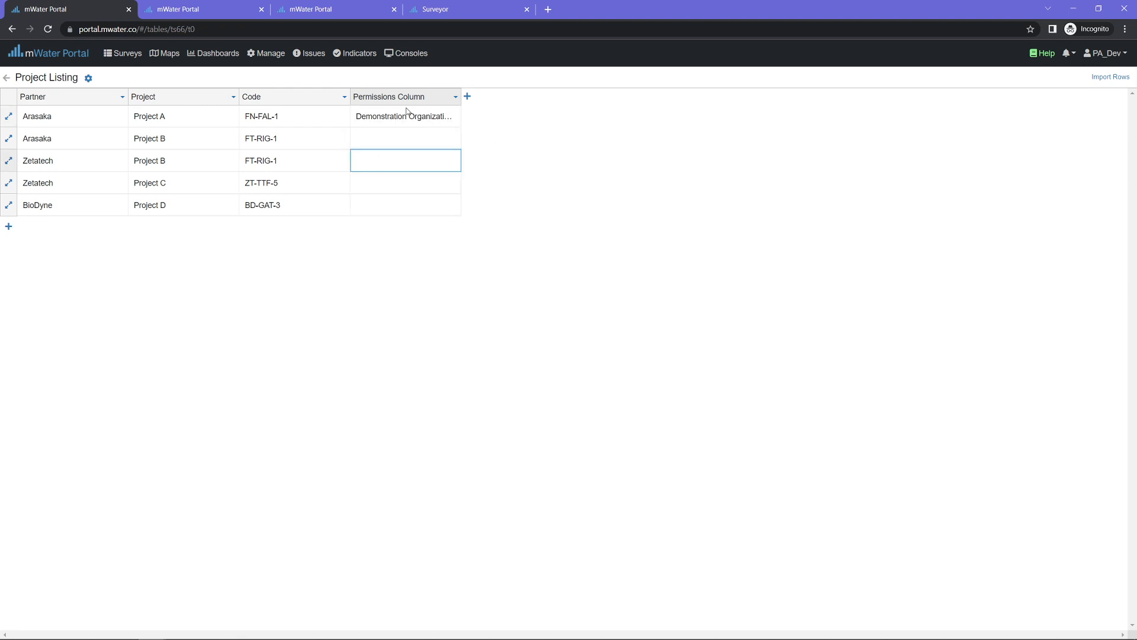
left_click_drag(461, 97, 679, 98)
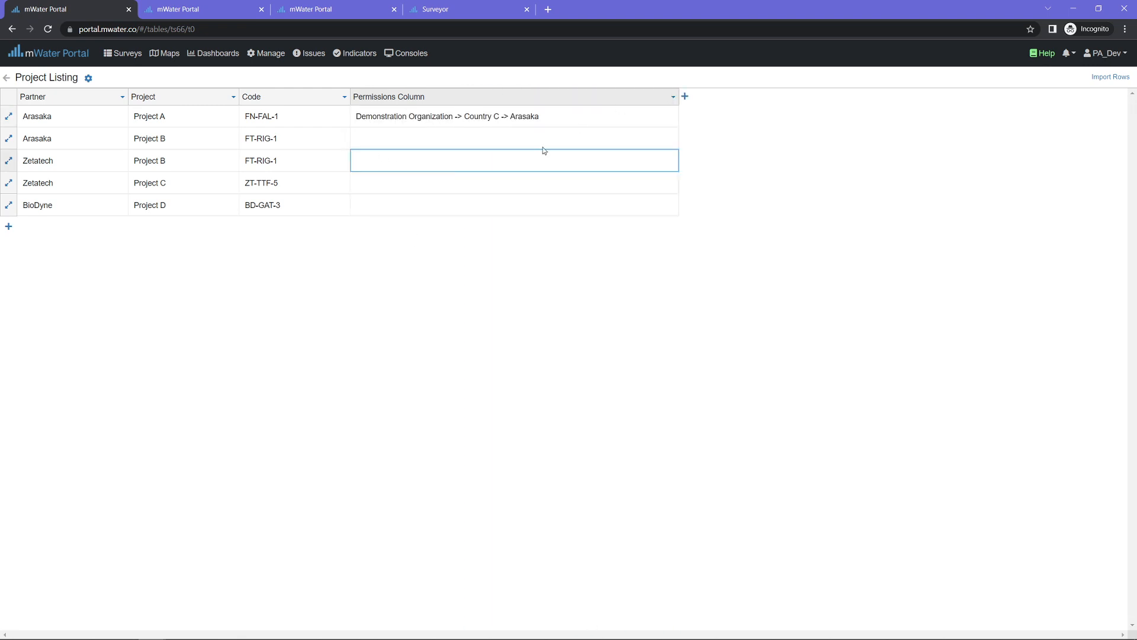
Examine the Permissions Column's definition, including its type and referenced table, and save it as it is.
left_click(672, 98)
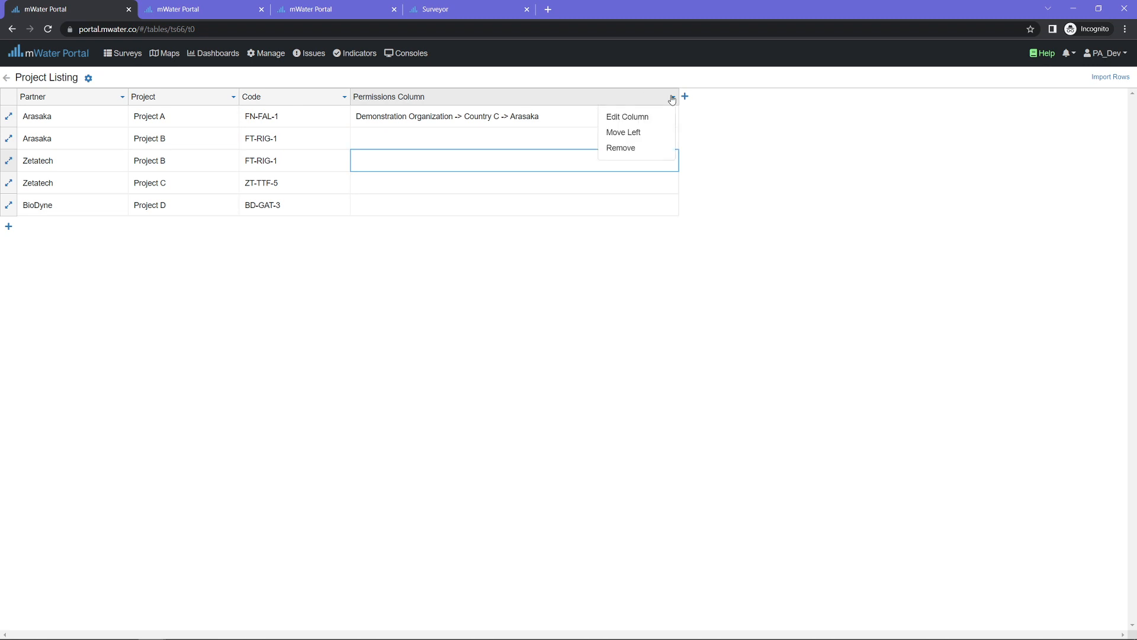
left_click(644, 118)
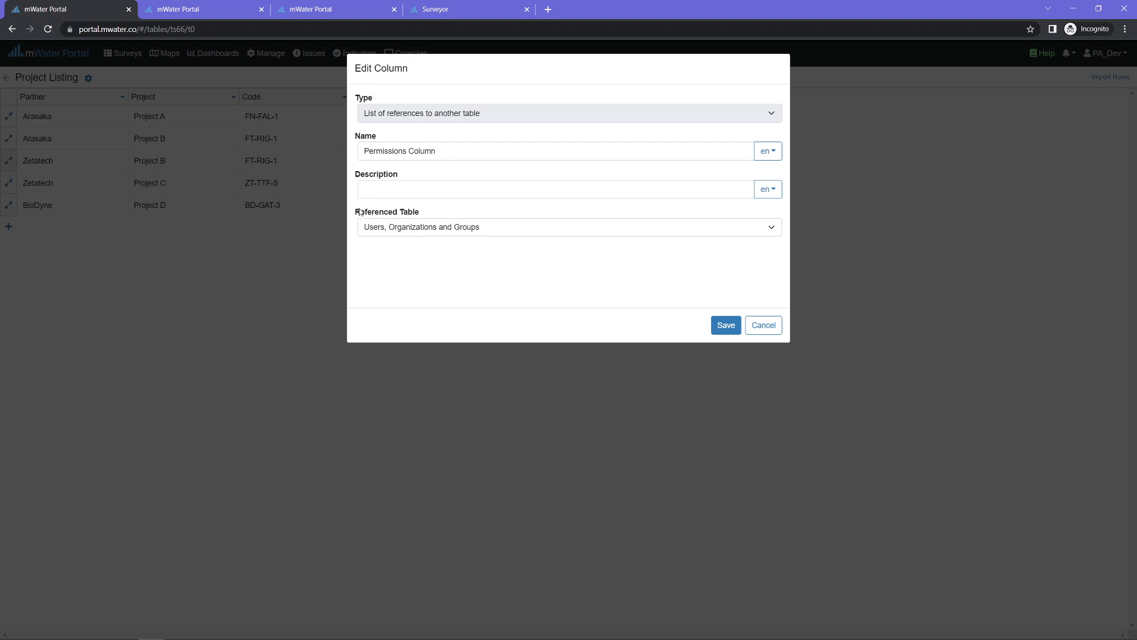
left_click(382, 234)
left_click(382, 234)
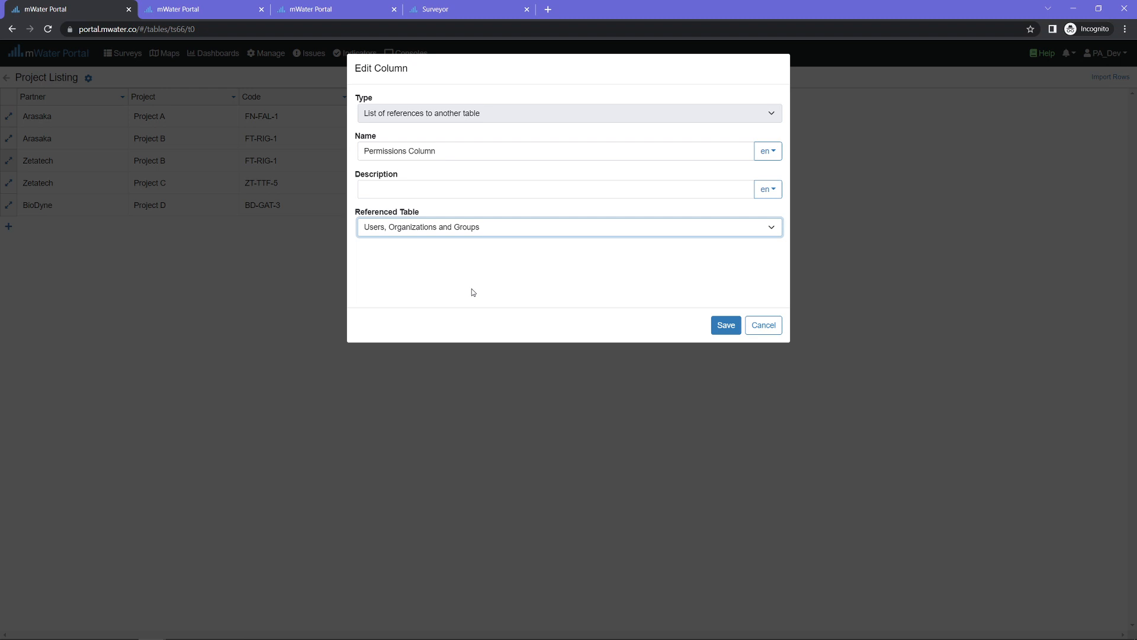
left_click(404, 136)
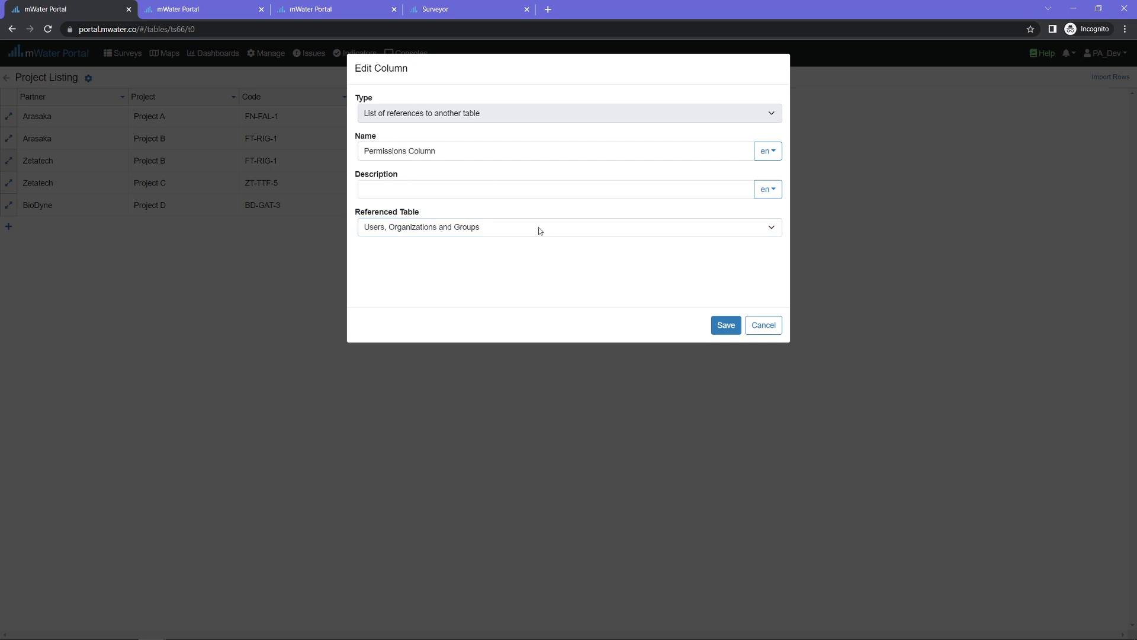
left_click(725, 325)
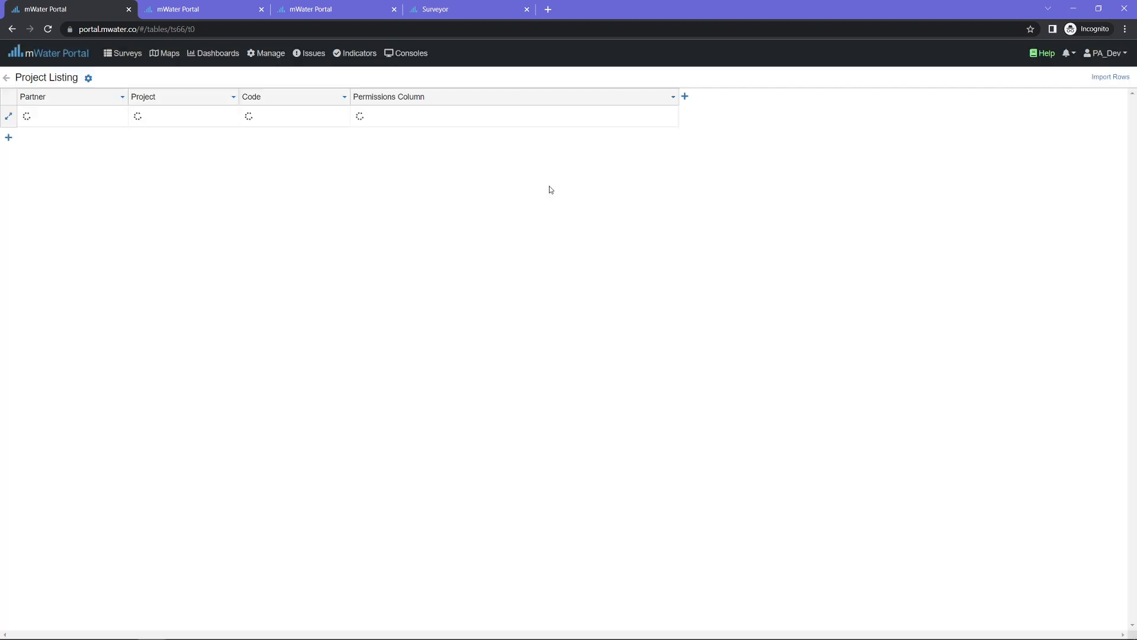
Set the Permissions Column of Arasaka's Project B row to Demonstration Organization -> Country C -> Arasaka.
left_click(407, 140)
left_click(407, 140)
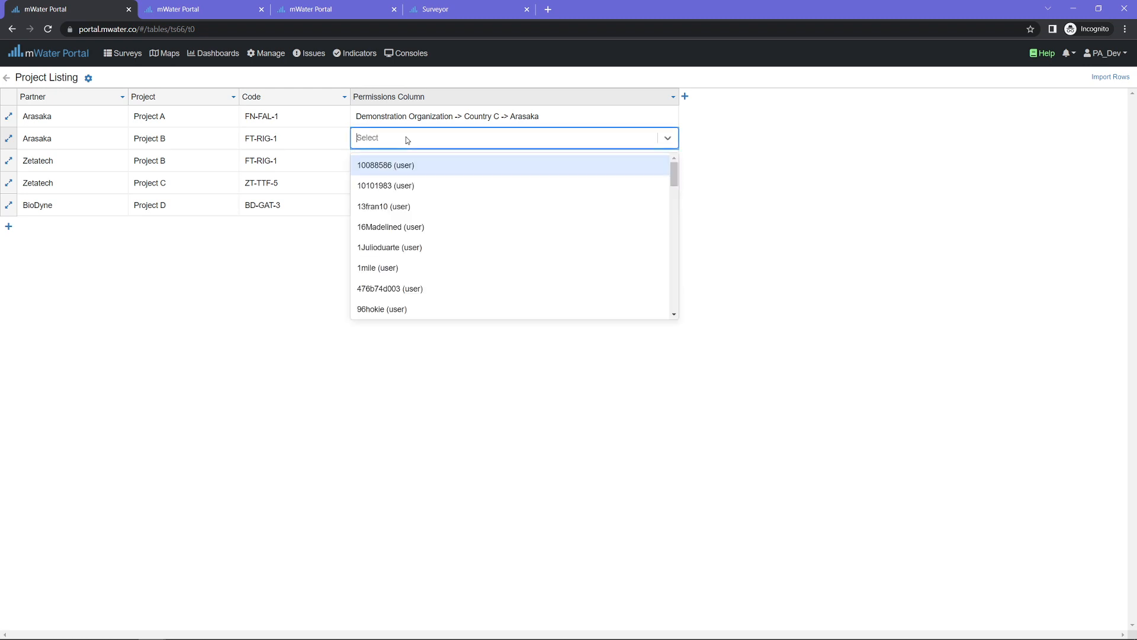
type("Demonstration O")
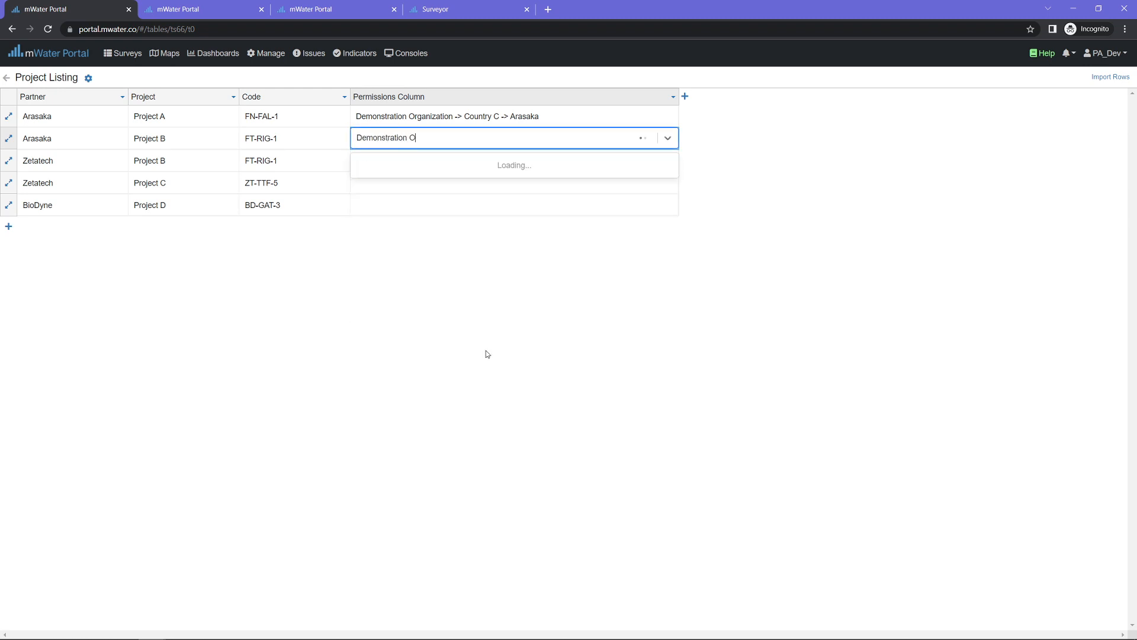
type("rganization -> Country C")
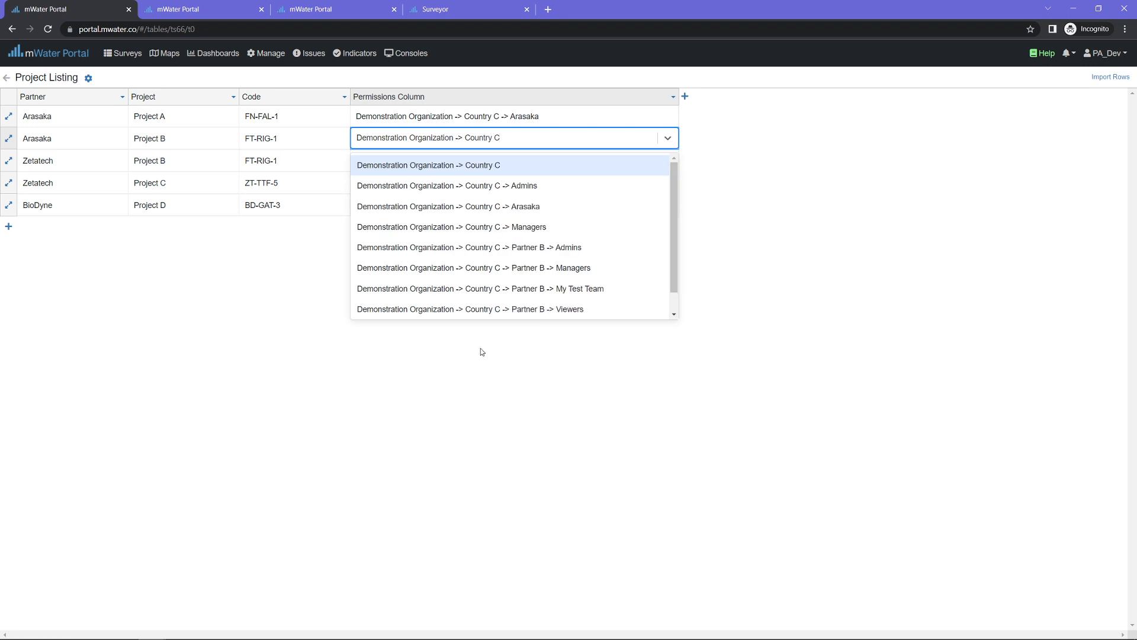
left_click(511, 206)
Set the Permissions Column of Zetatech's Project B row to Demonstration Organization -> Country A.
left_click(475, 173)
left_click(411, 168)
left_click(411, 169)
left_click(400, 167)
left_click(400, 167)
left_click(399, 167)
type("de")
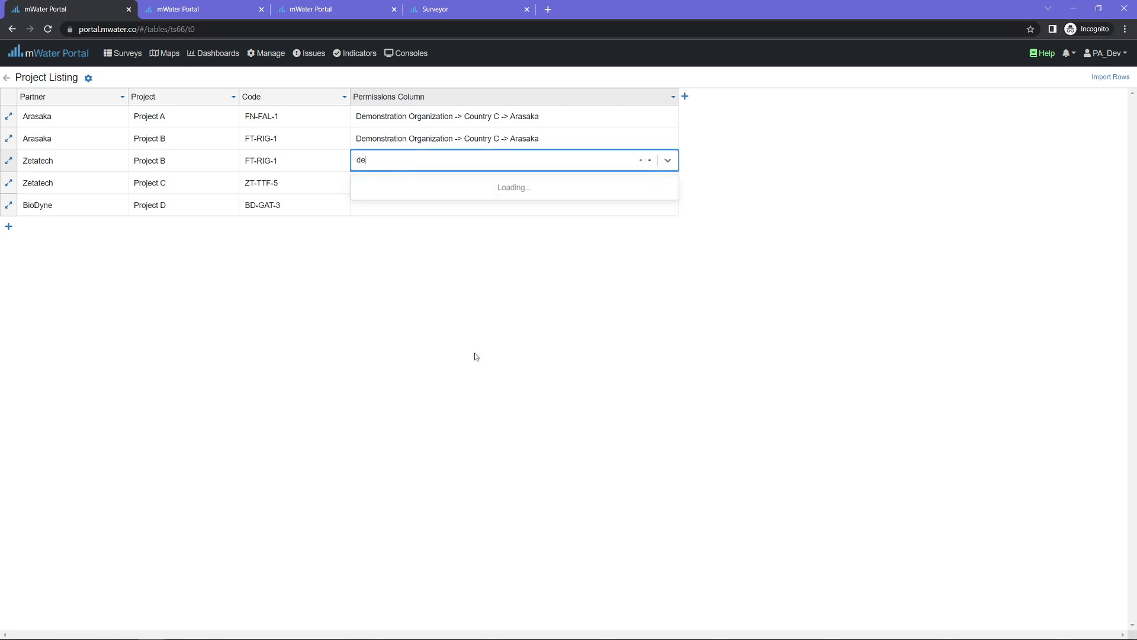
type("monstration organization ->")
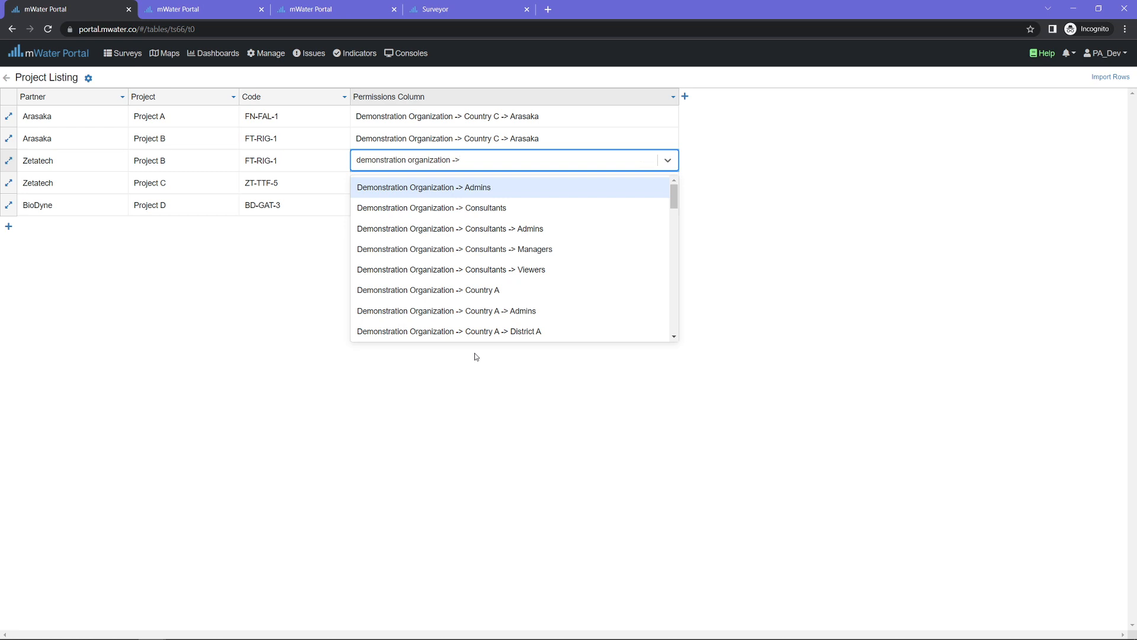
left_click(513, 290)
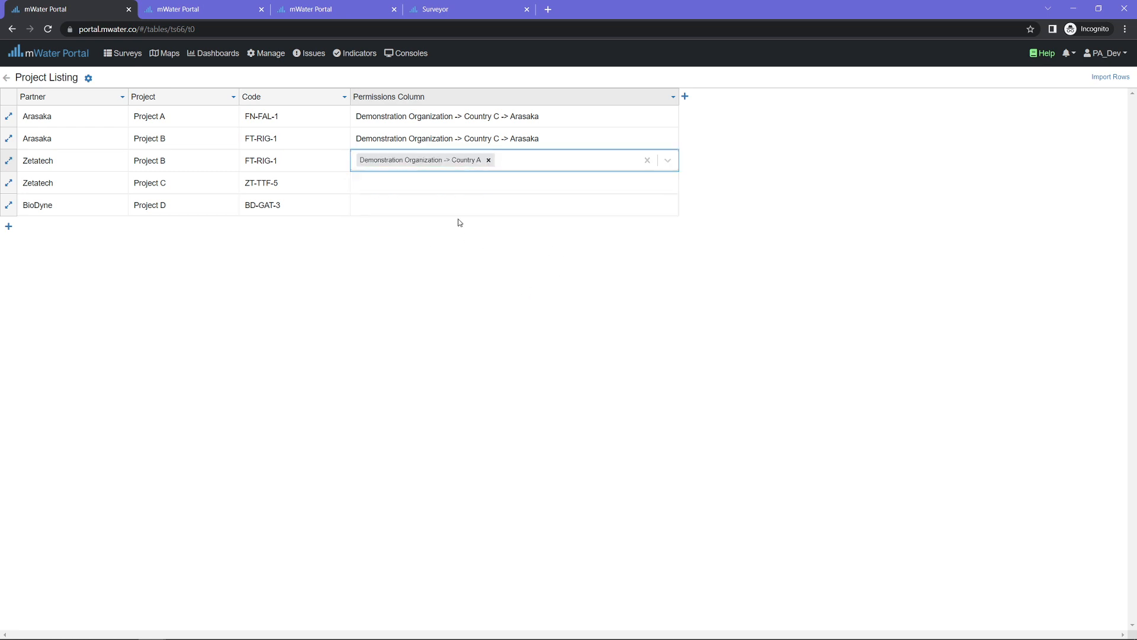
key("Return")
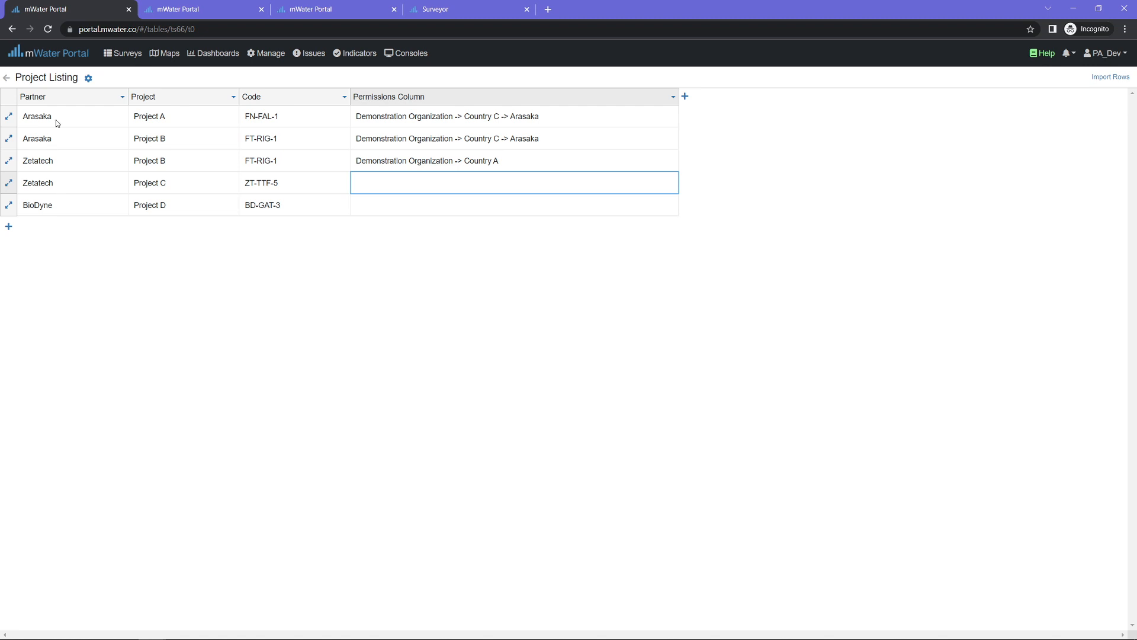
In the Project Listing table's advanced settings, start a View Filter expression based on the Permissions Column.
left_click(89, 78)
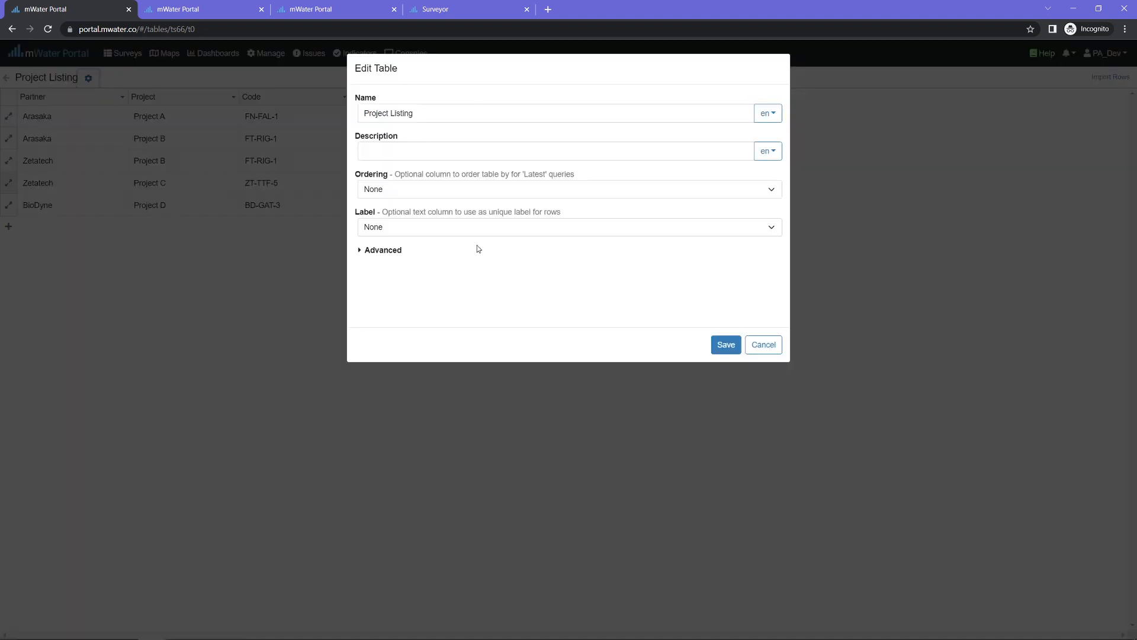
left_click(382, 250)
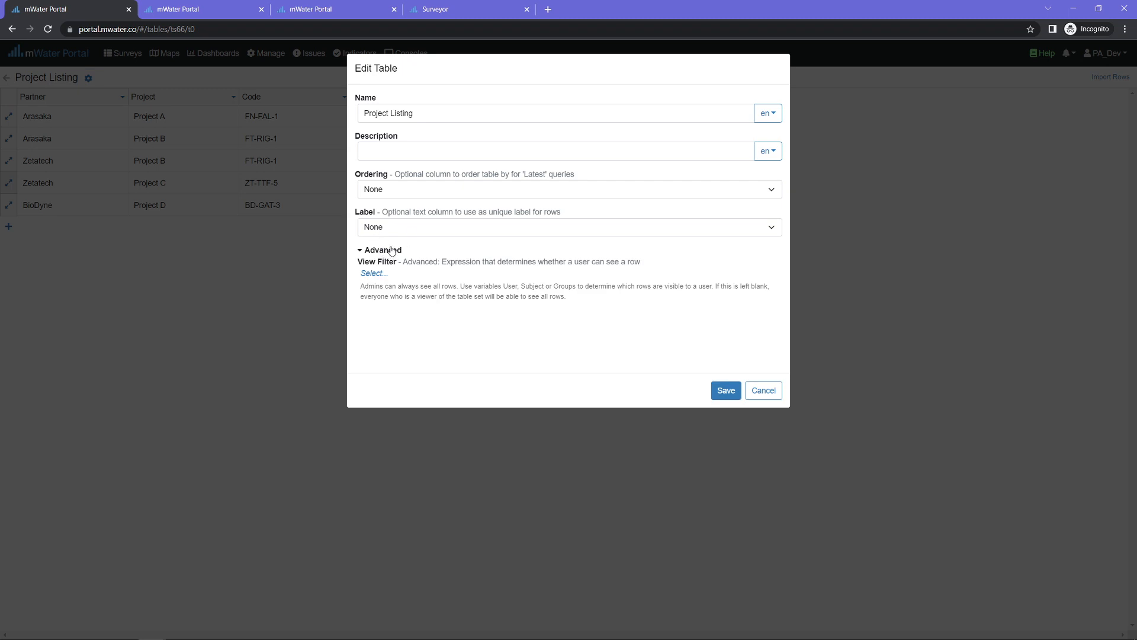
left_click(375, 273)
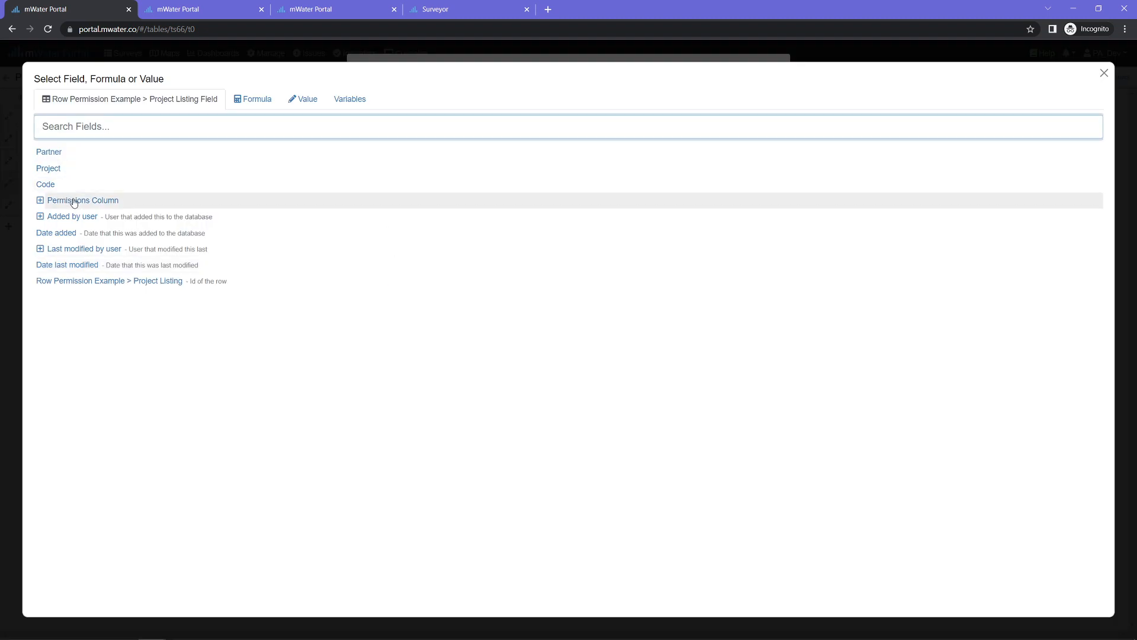
left_click(40, 200)
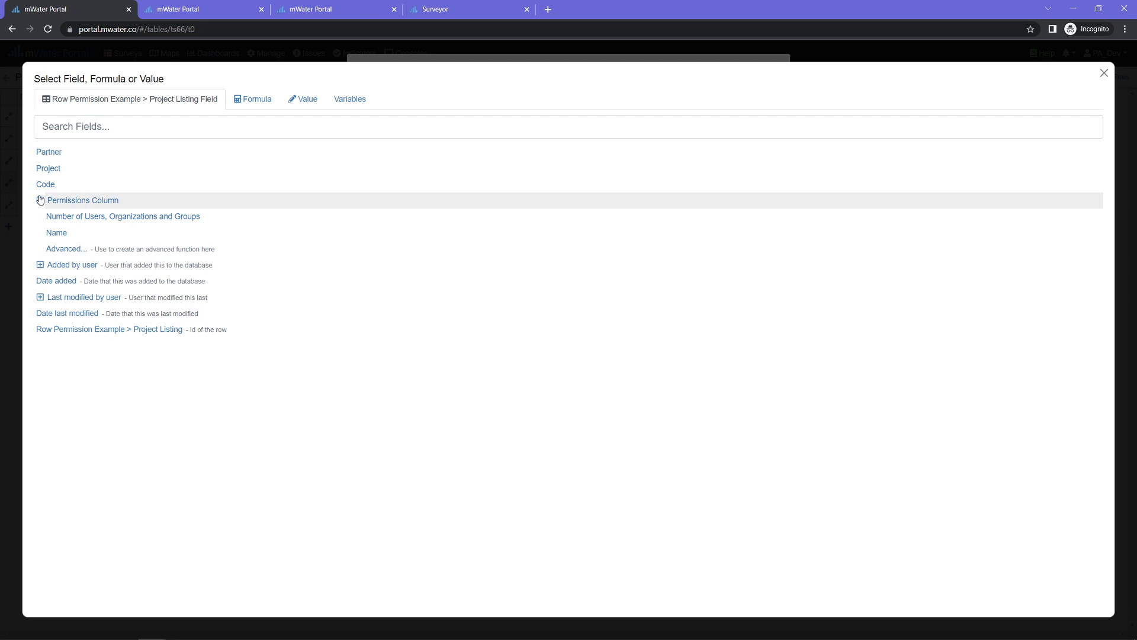
left_click(73, 203)
left_click(74, 205)
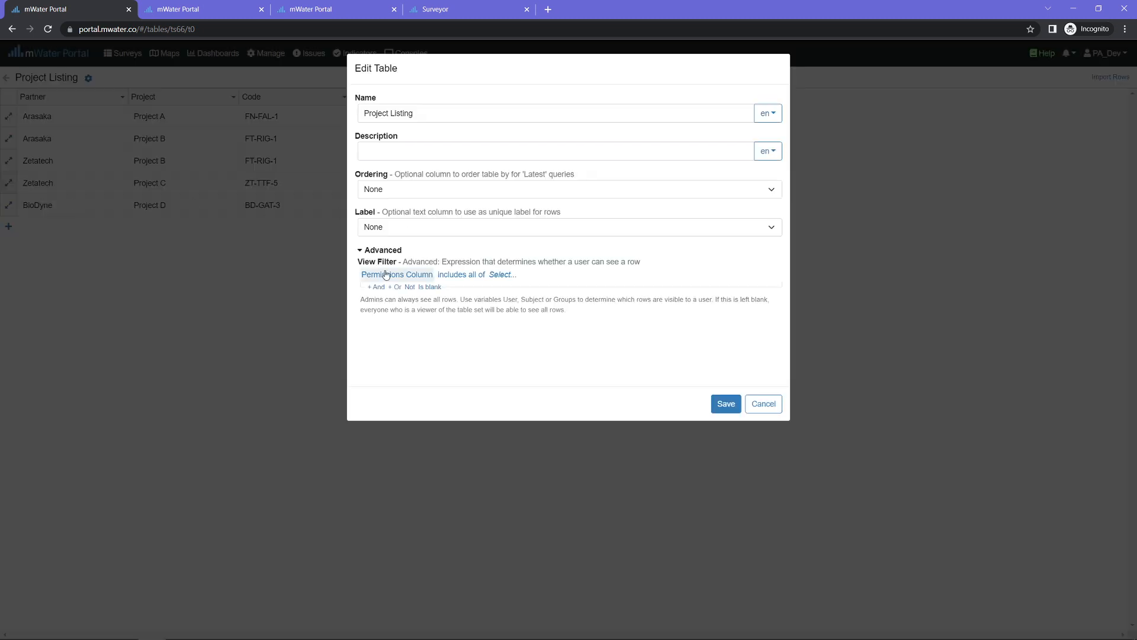
Complete the View Filter as Permissions Column "includes any of" the Subjects variable, and save the table settings.
left_click(455, 276)
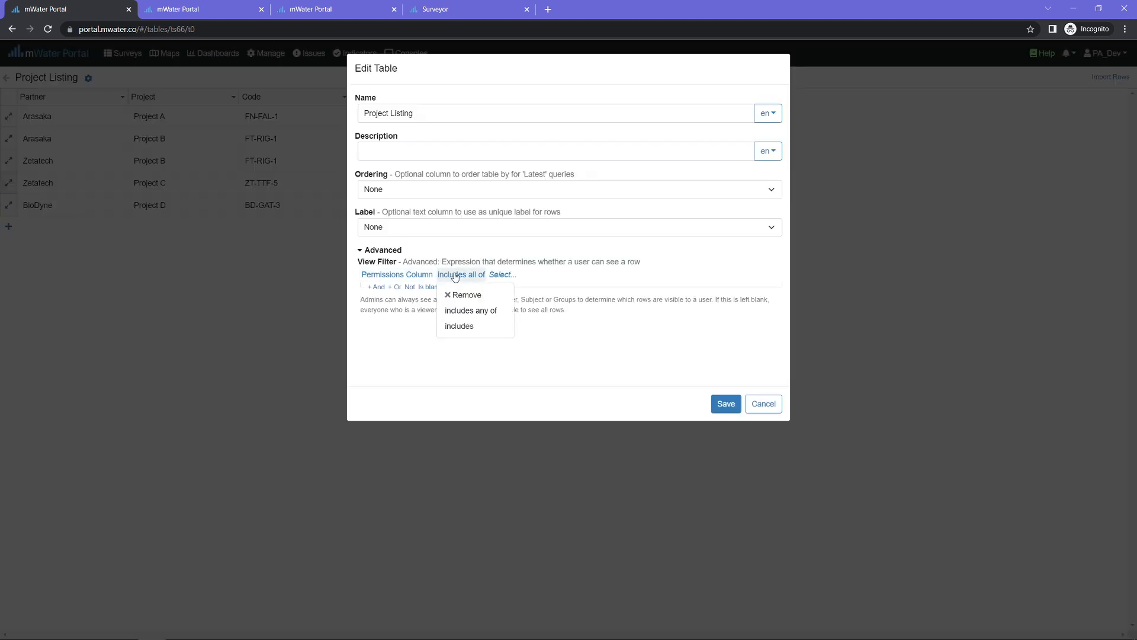
left_click(469, 310)
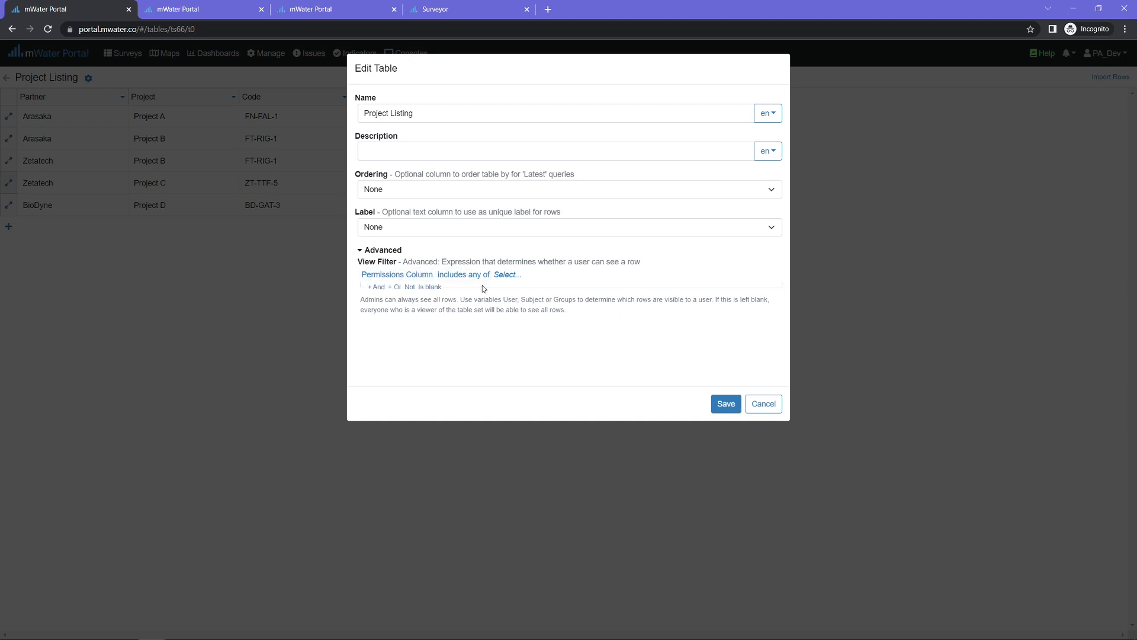
left_click(503, 278)
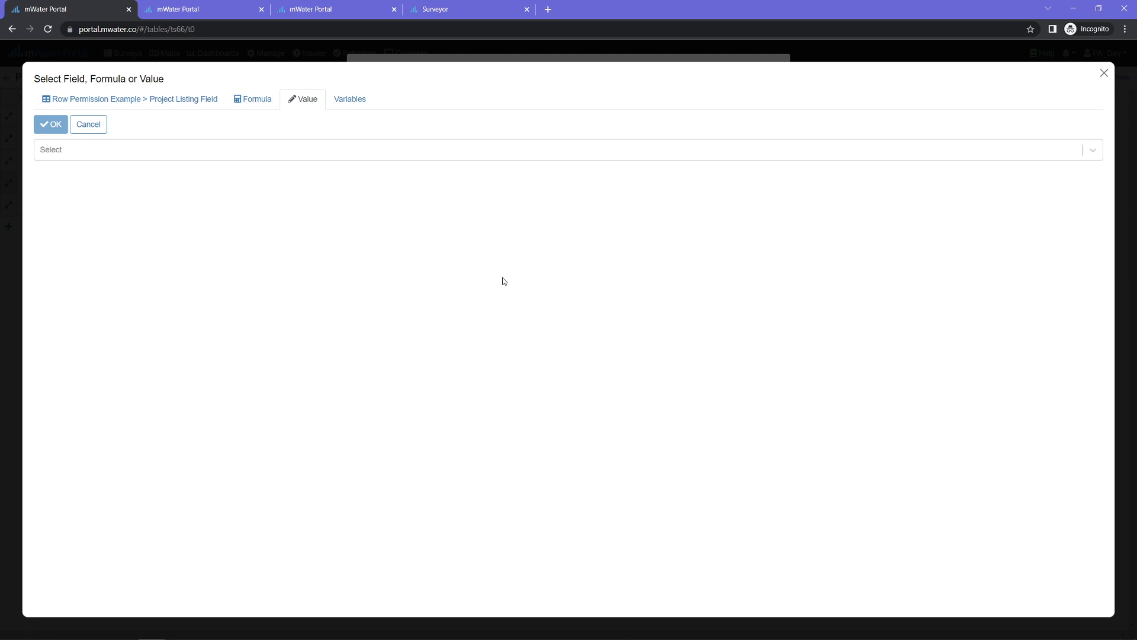
left_click(351, 101)
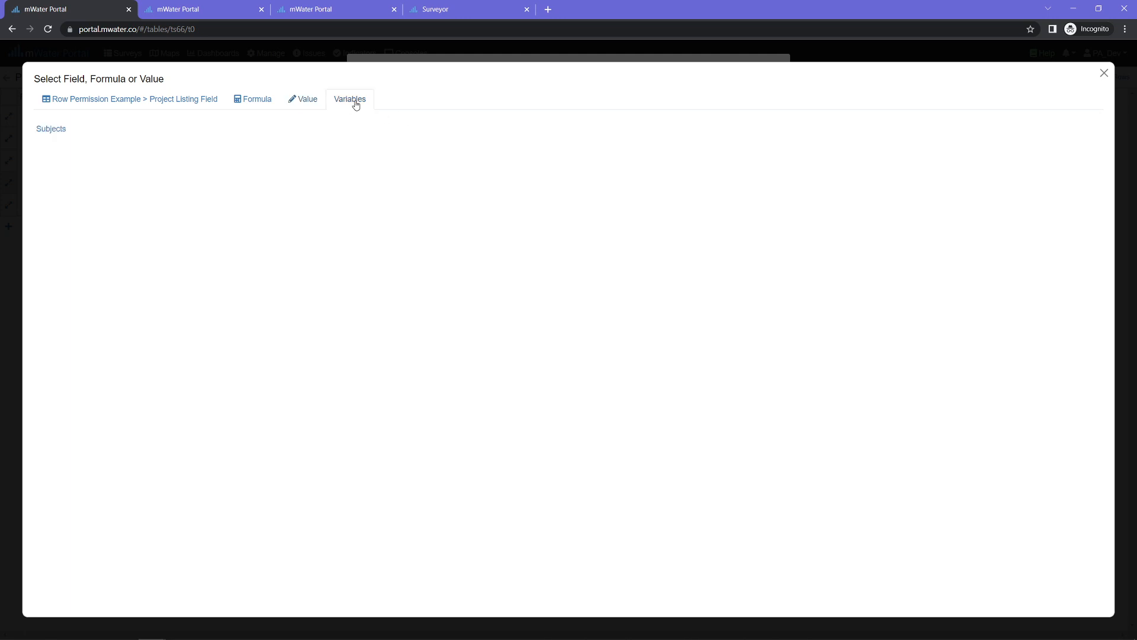
left_click(70, 132)
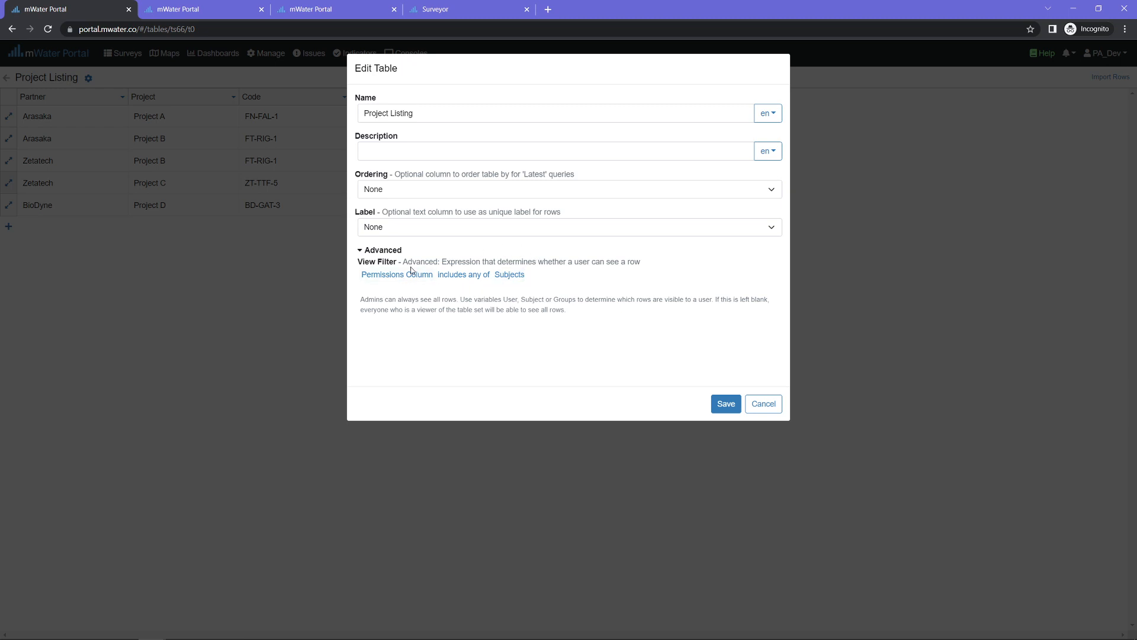
mouse_move(407, 277)
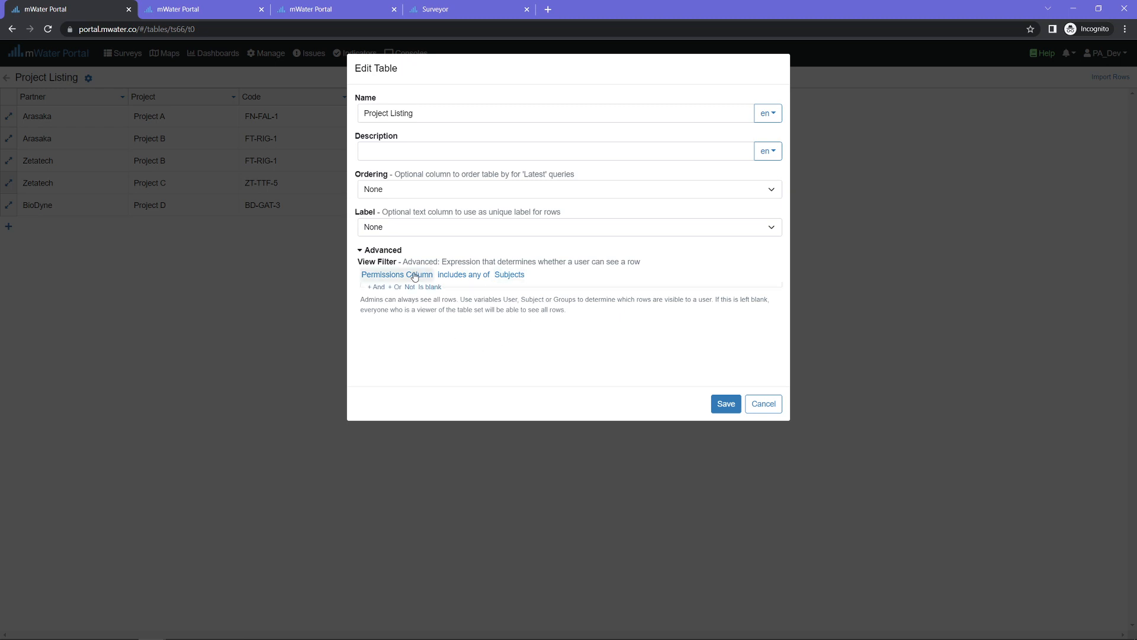
left_click(720, 406)
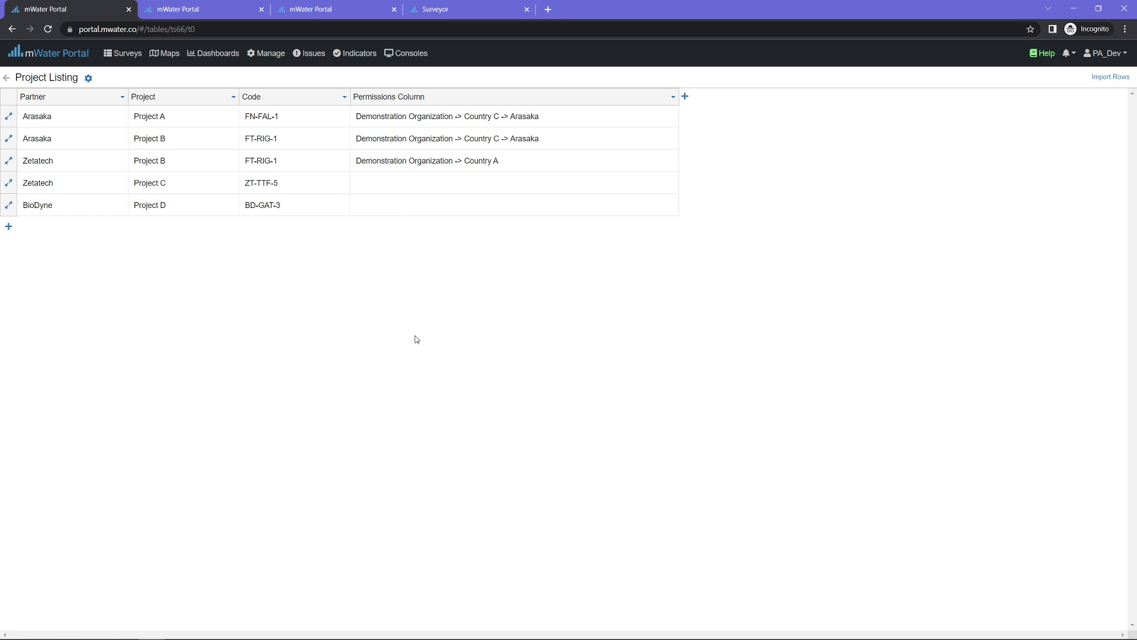
Check which users belong to My Test Team in the Demonstration Organization -> Country C -> Arasaka branch.
left_click(184, 9)
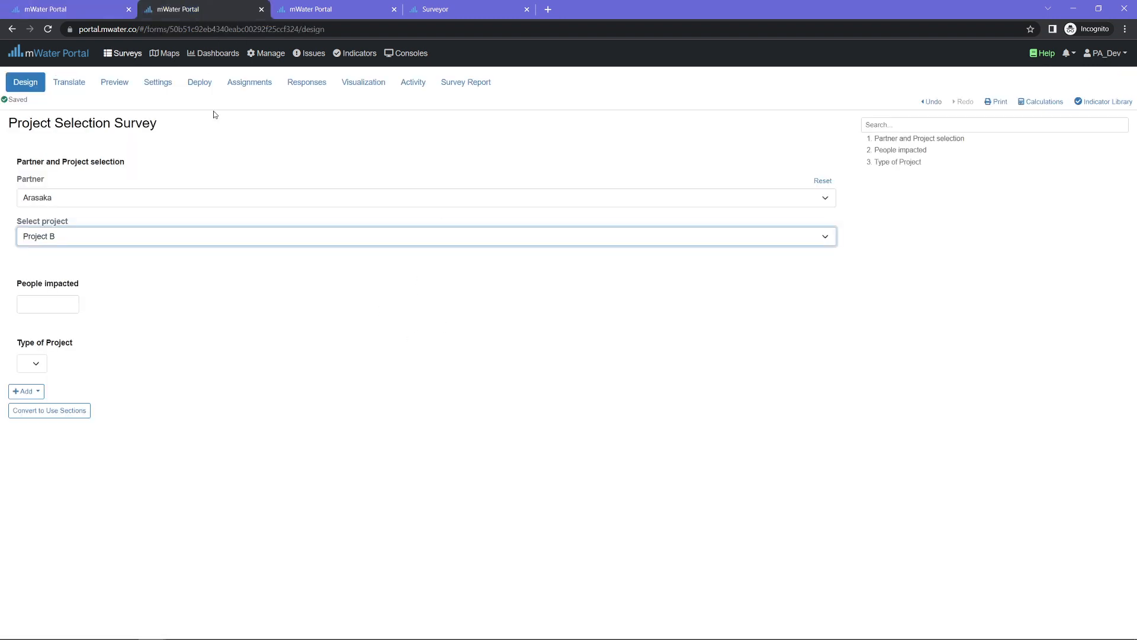
key("ctrl+Tab")
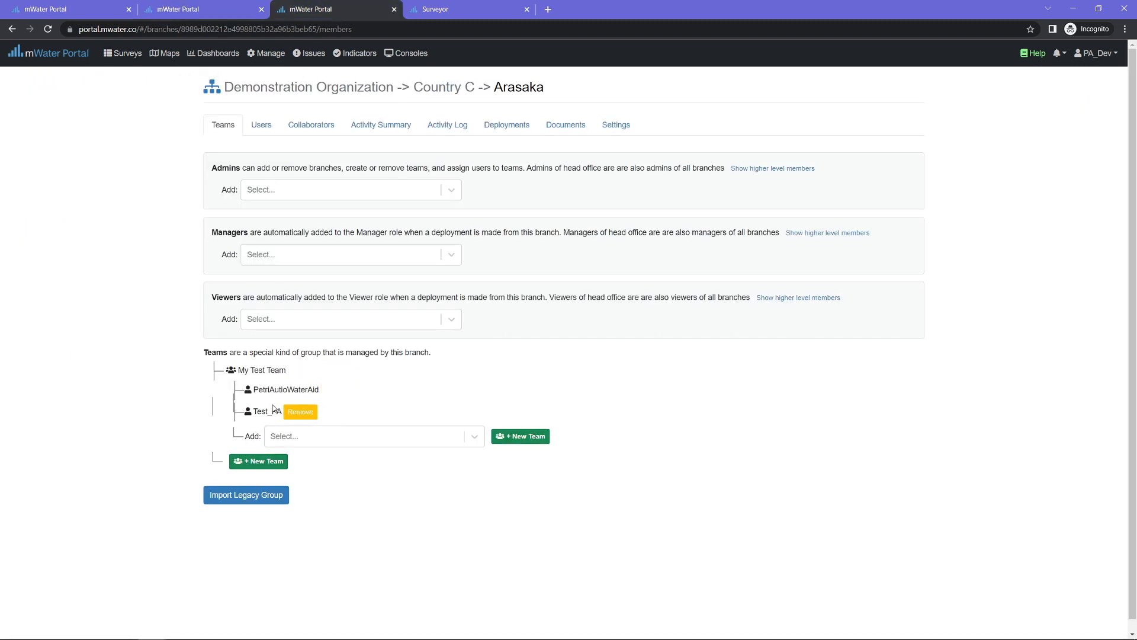
left_click_drag(503, 89, 577, 91)
left_click(577, 91)
mouse_move(299, 415)
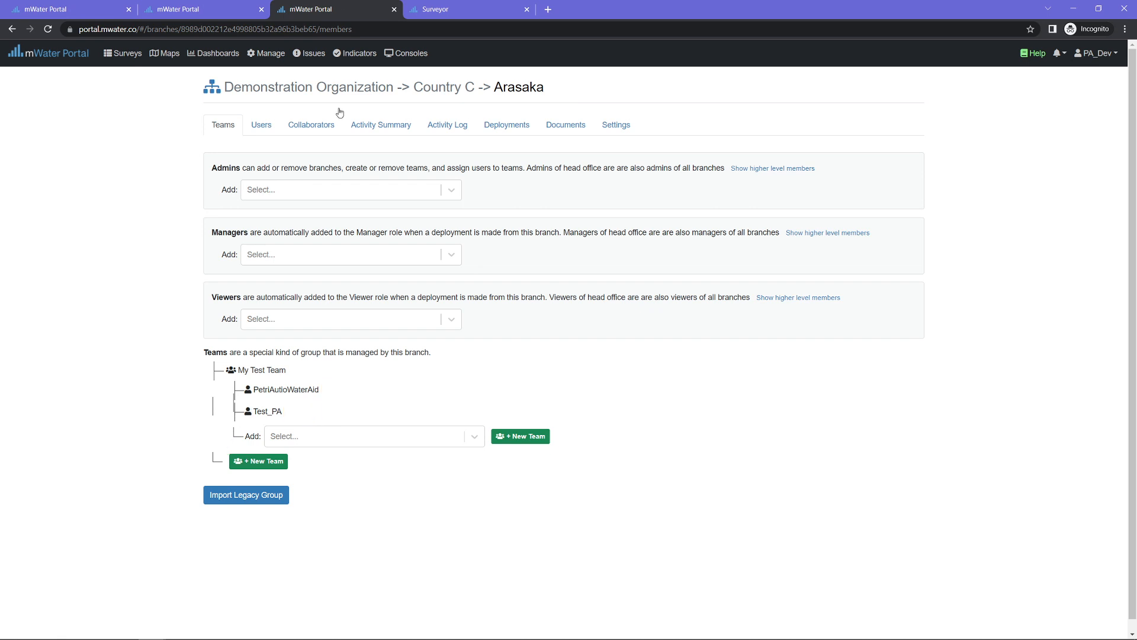
Switch to Surveyor, sync the test user's data and start a new Project Selection Survey response.
left_click(424, 6)
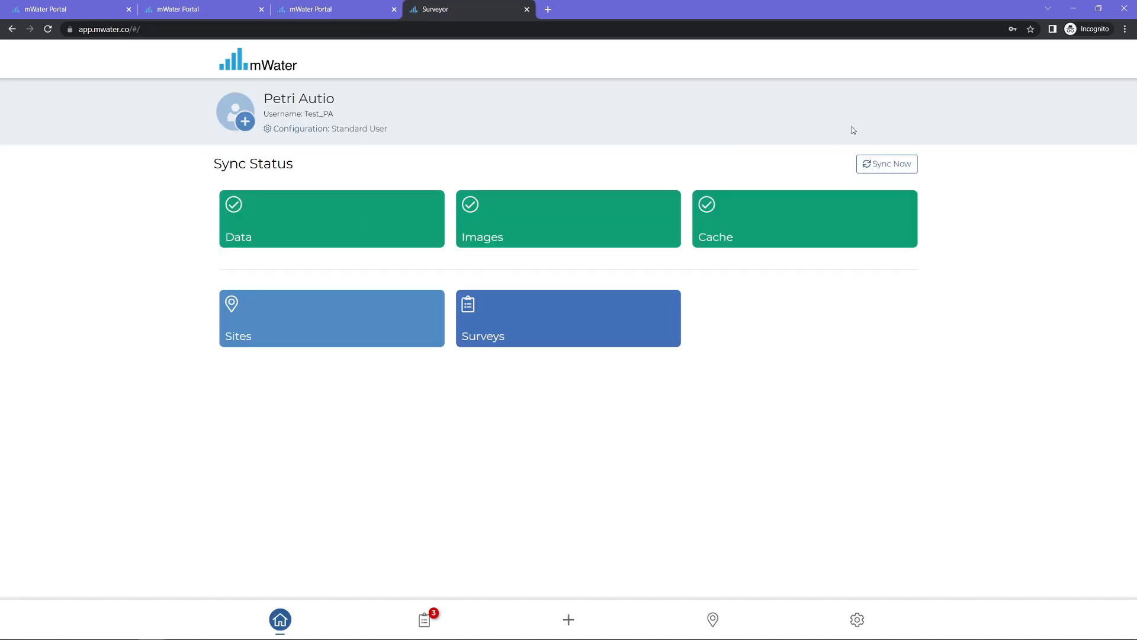
left_click_drag(304, 114, 368, 112)
left_click(887, 164)
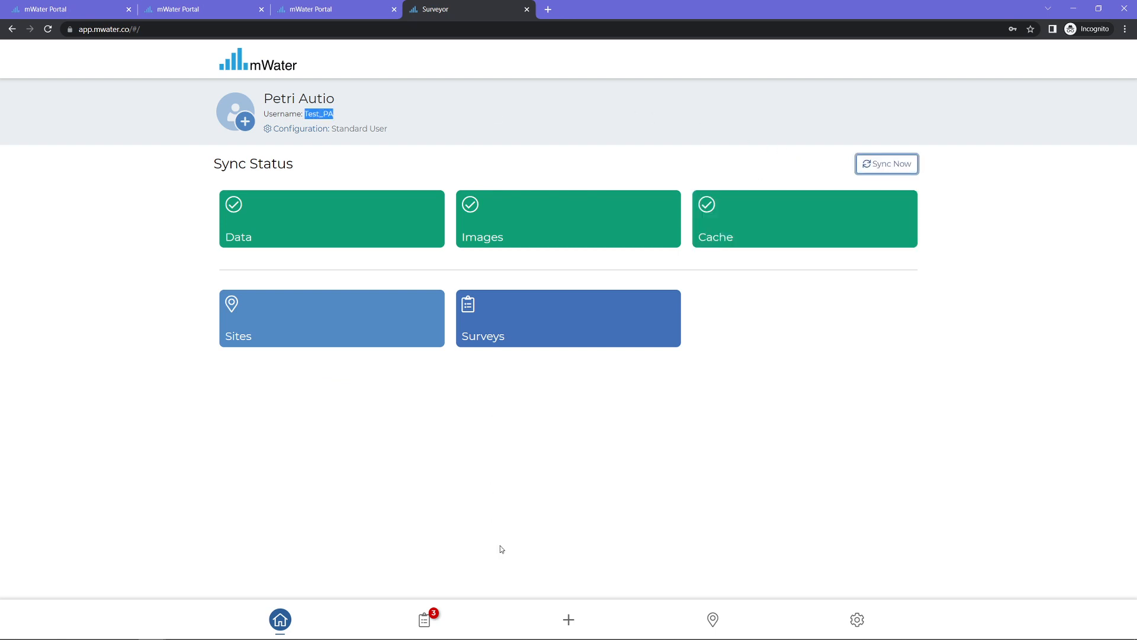
left_click(558, 619)
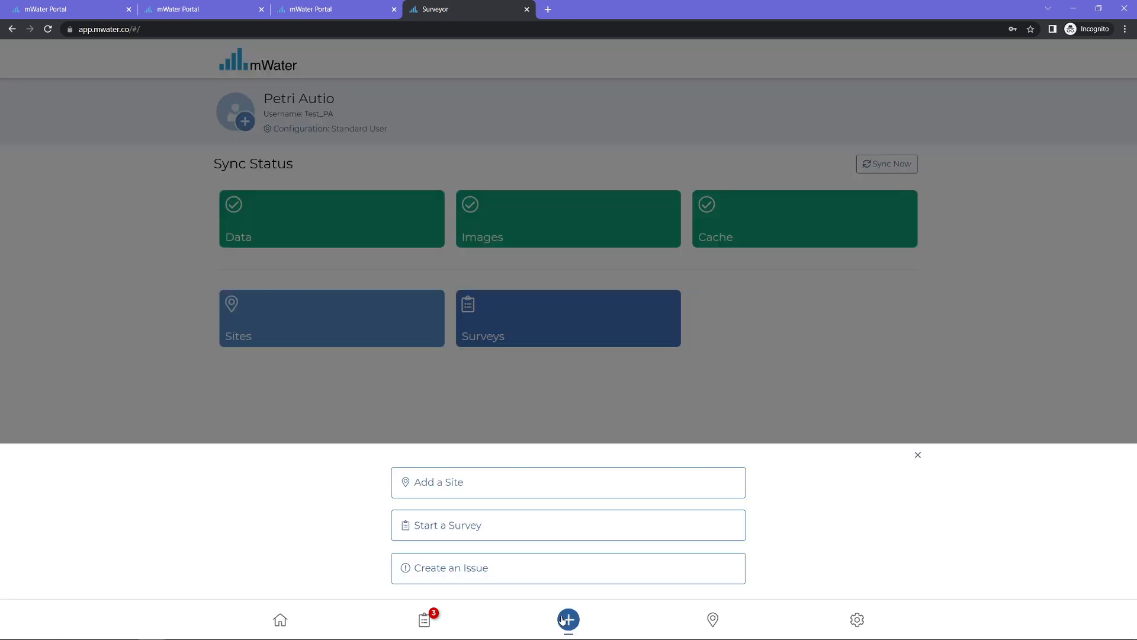
left_click(465, 533)
left_click(62, 100)
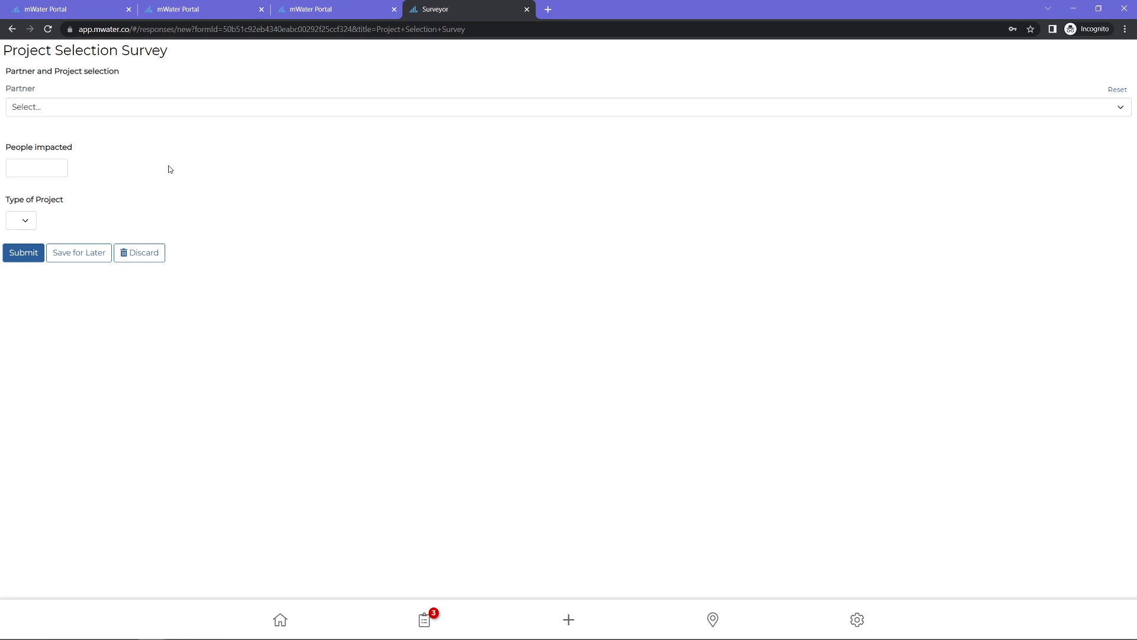
Answer the survey's partner question with Arasaka and its project question with Project B, and recheck the available partners.
left_click(86, 111)
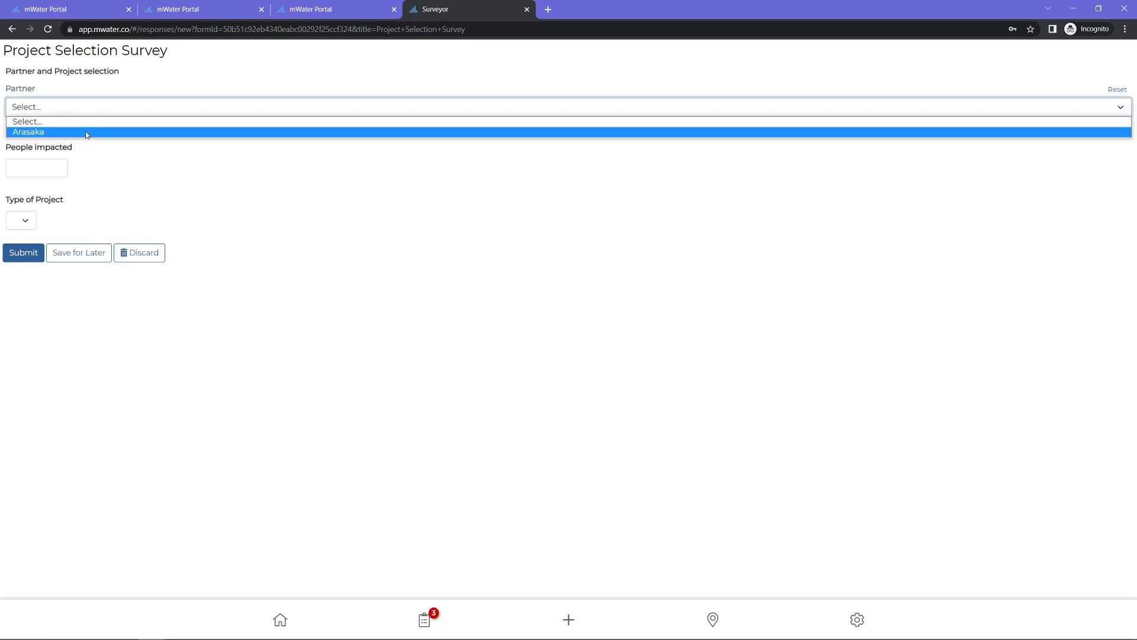
left_click(87, 132)
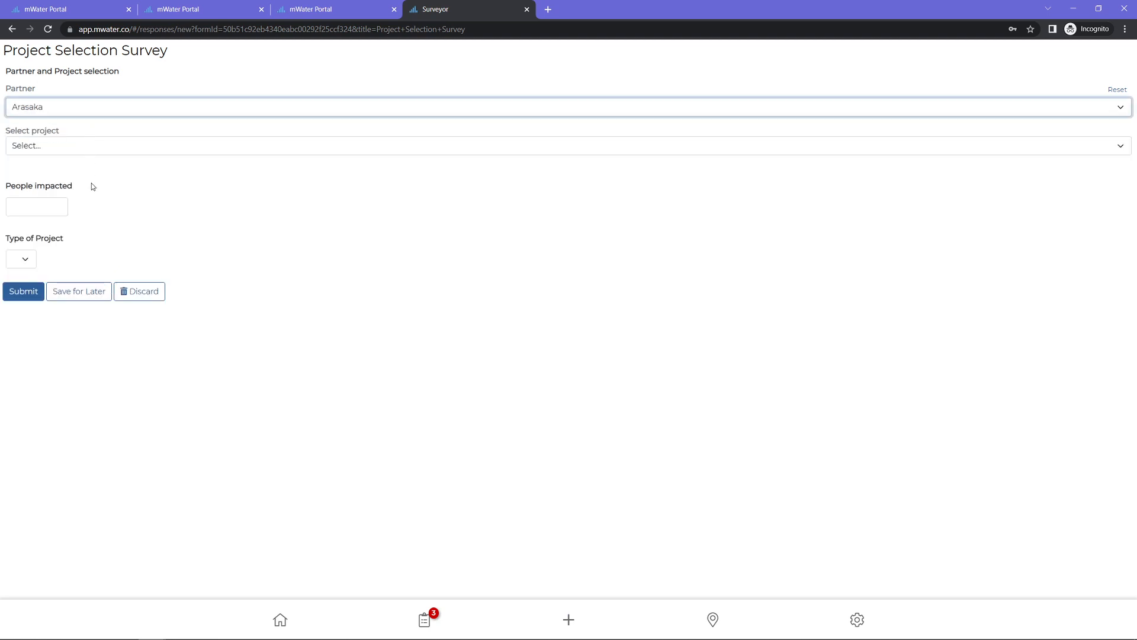
left_click(92, 147)
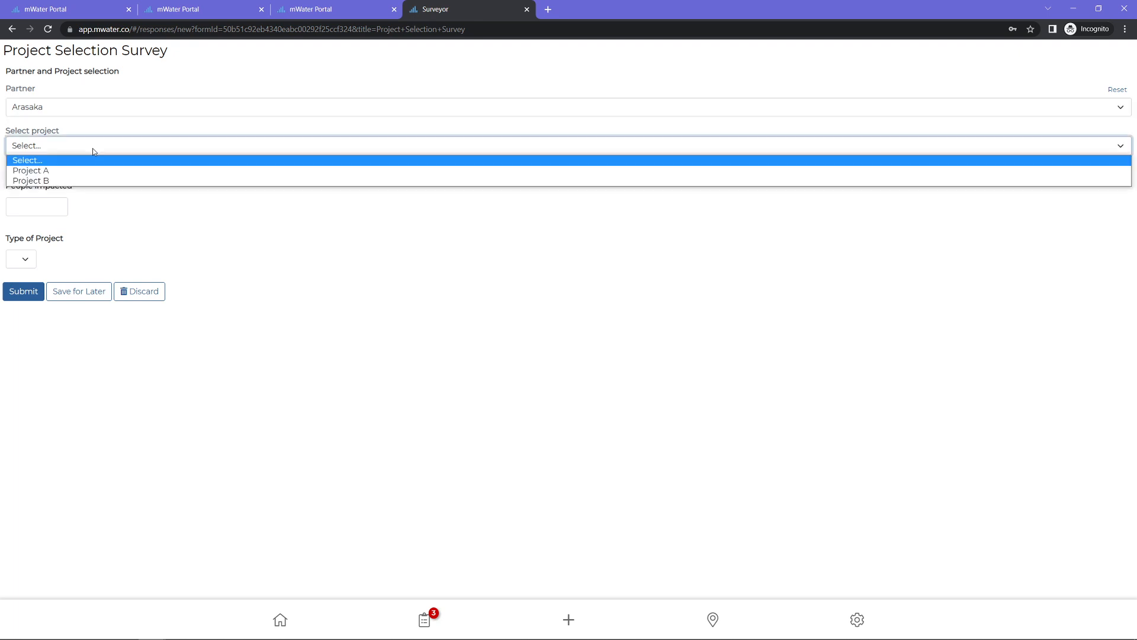
left_click(113, 180)
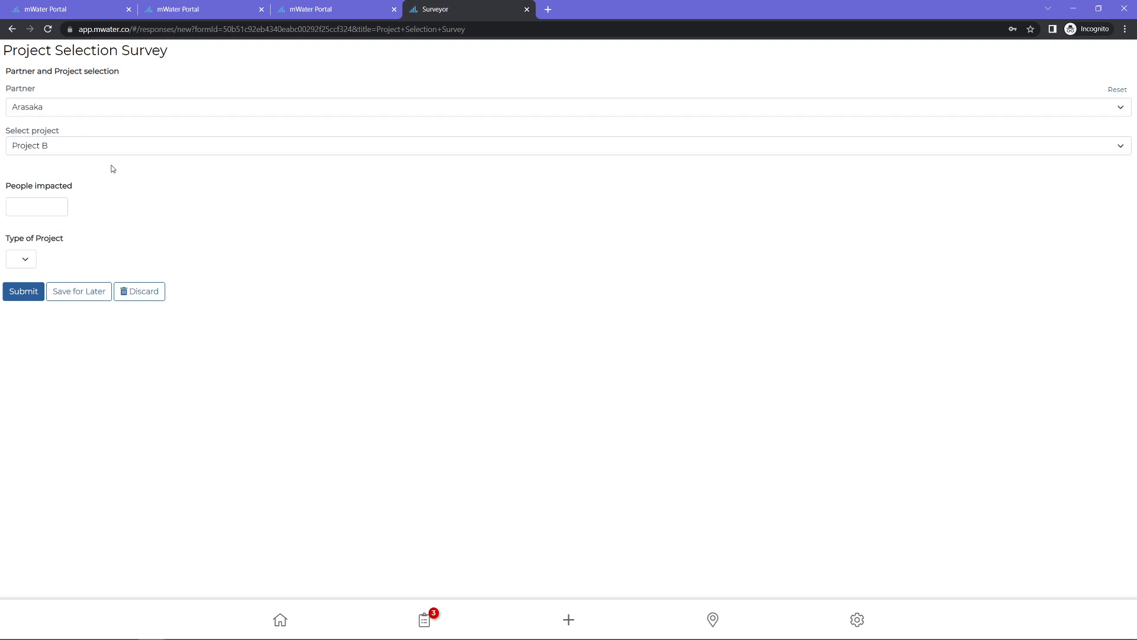
left_click(94, 108)
left_click(98, 133)
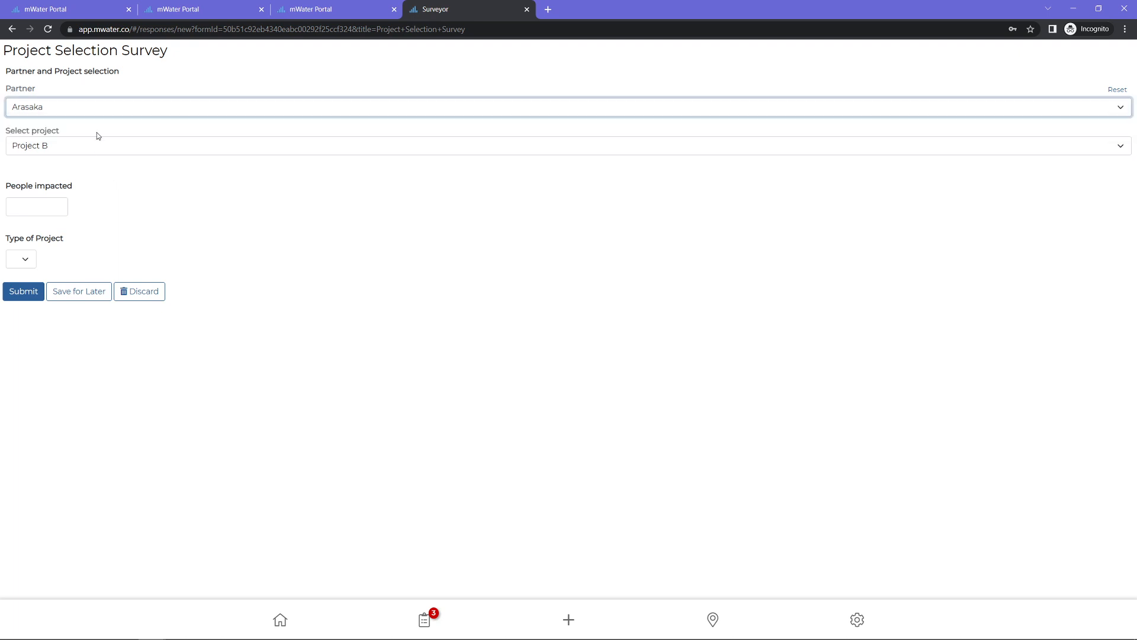
Revisit the Project Listing table in mWater Portal and check the Partner choices in the Project Selection Survey's design.
left_click(71, 7)
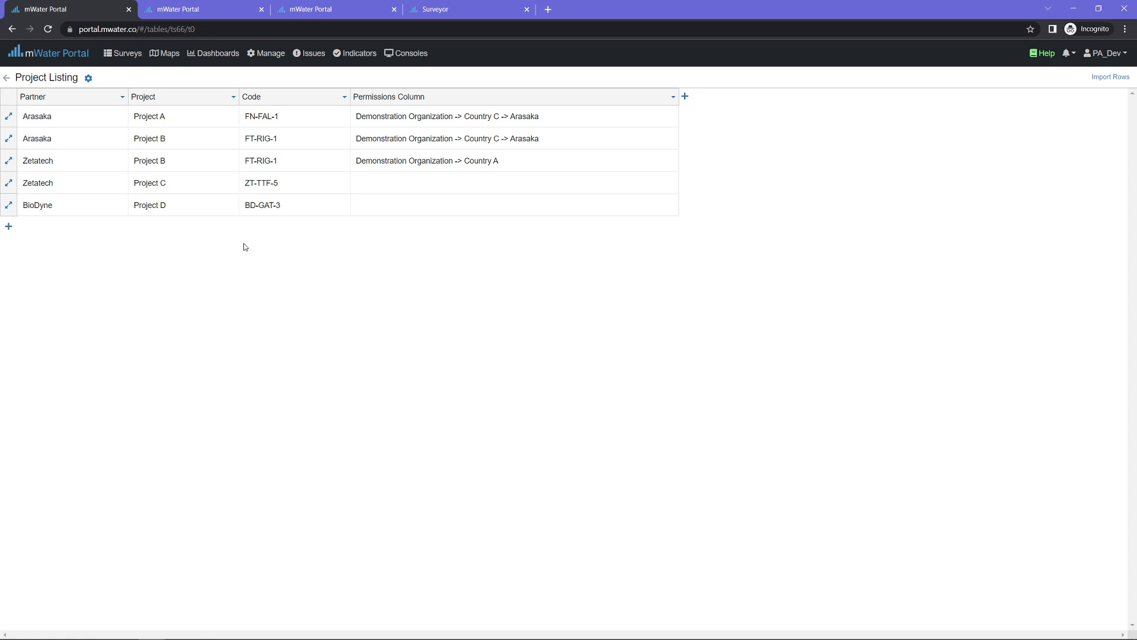
left_click(178, 9)
left_click(169, 202)
left_click(169, 208)
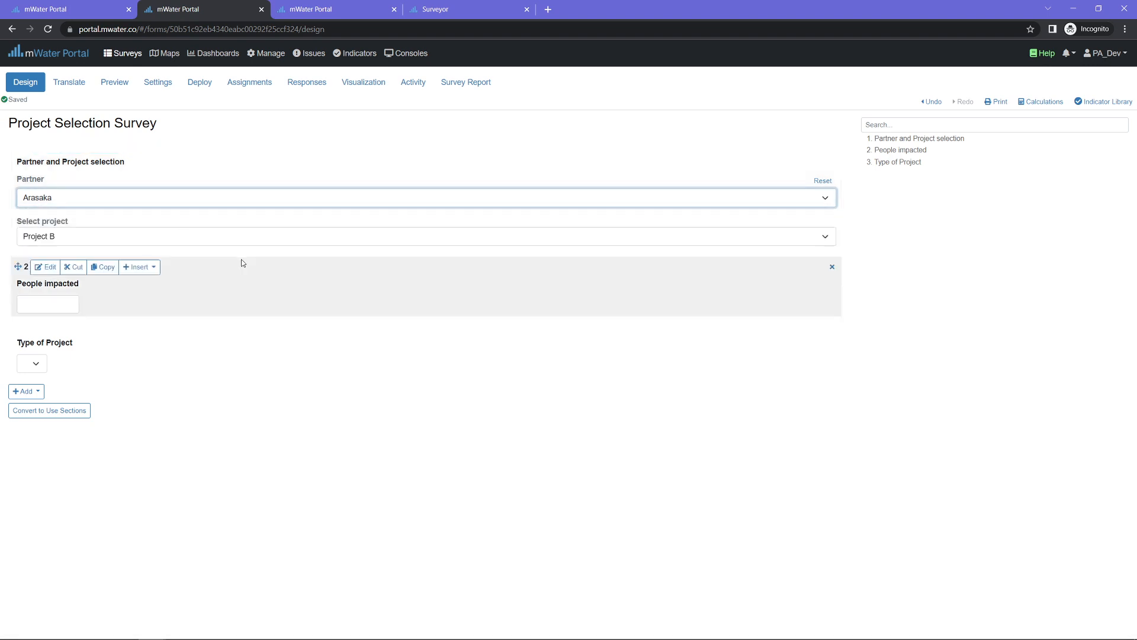
left_click(240, 308)
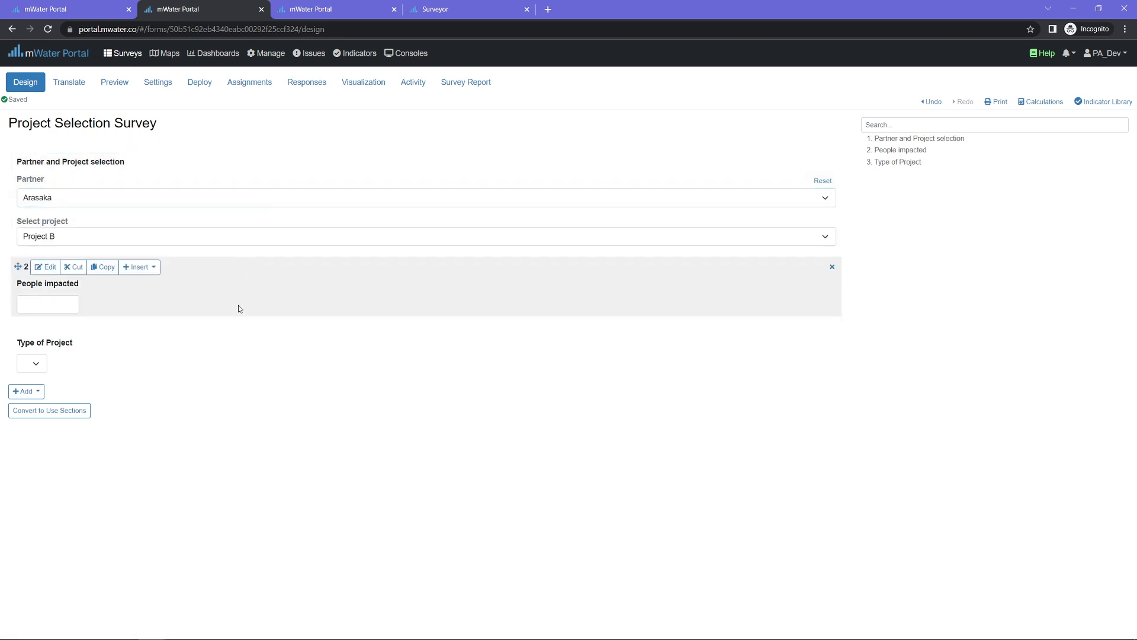